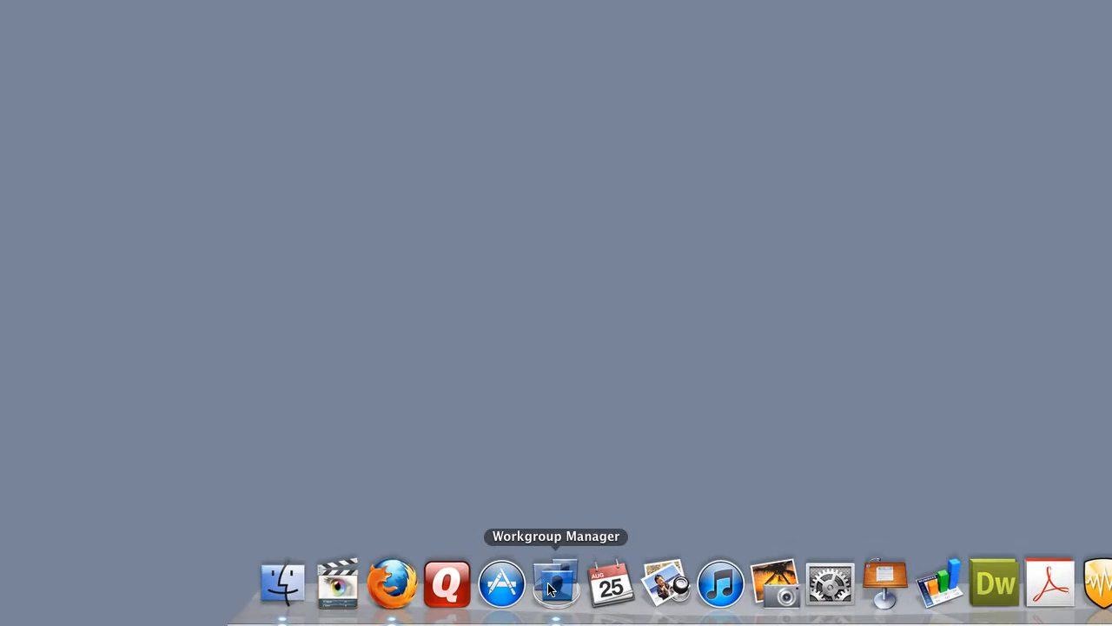
Launch Workgroup Manager and connect to 192.168.1.104 with the administrator user name and password
{"action": "left_click", "coordinate": [551, 589]}
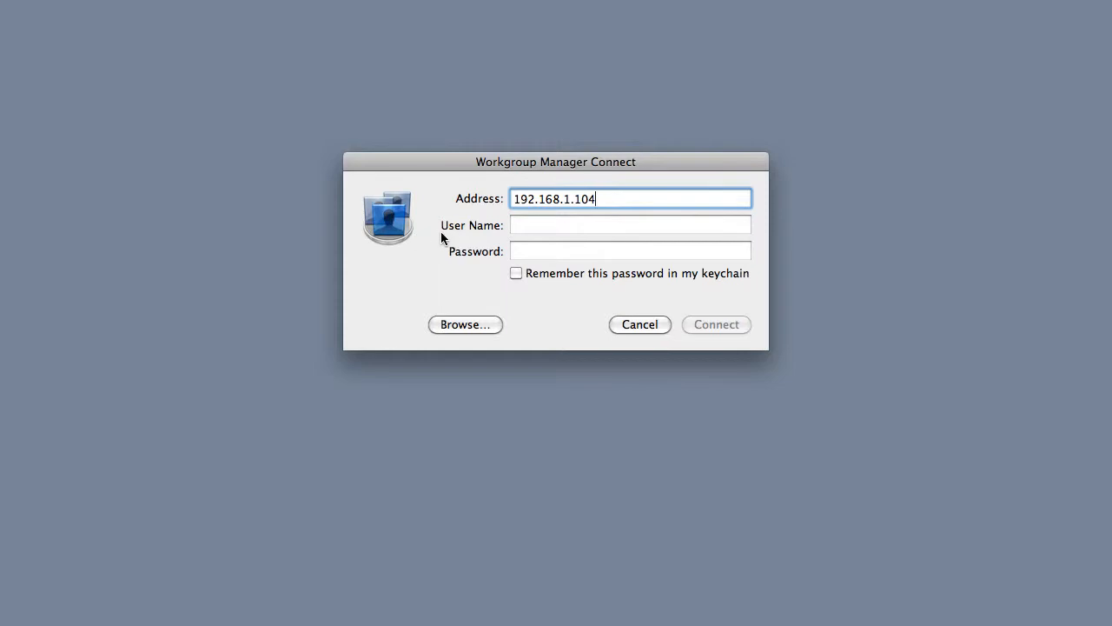
{"action": "left_click", "coordinate": [534, 225]}
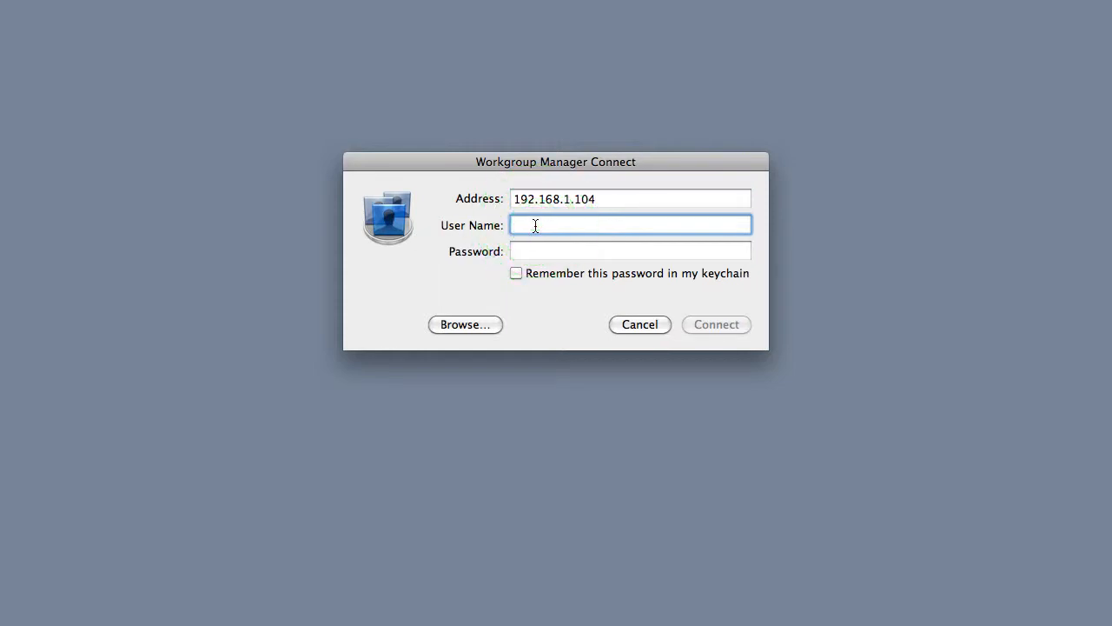
{"action": "type", "text": "od"}
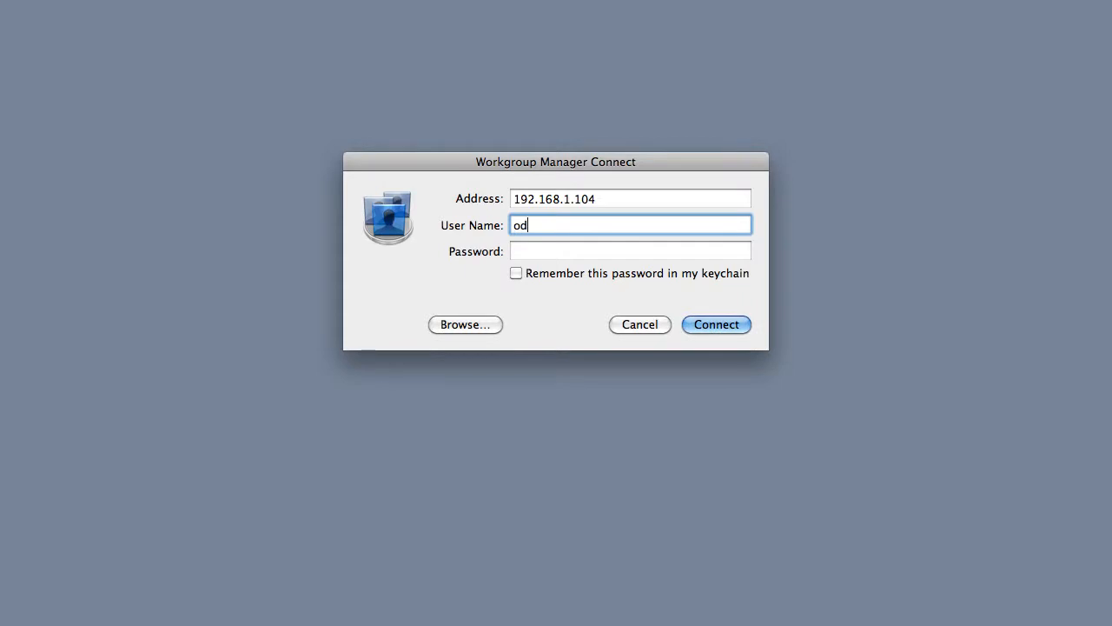
{"action": "type", "text": "admin"}
{"action": "key", "text": "Tab"}
{"action": "type", "text": "•••••"}
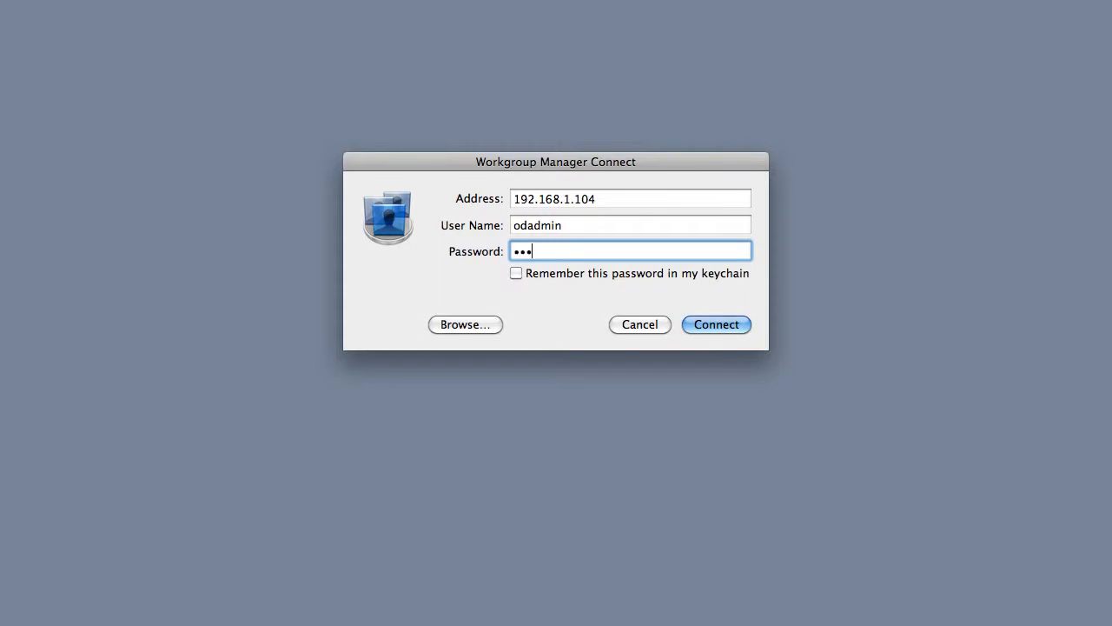
{"action": "type", "text": "•"}
{"action": "left_click", "coordinate": [721, 324]}
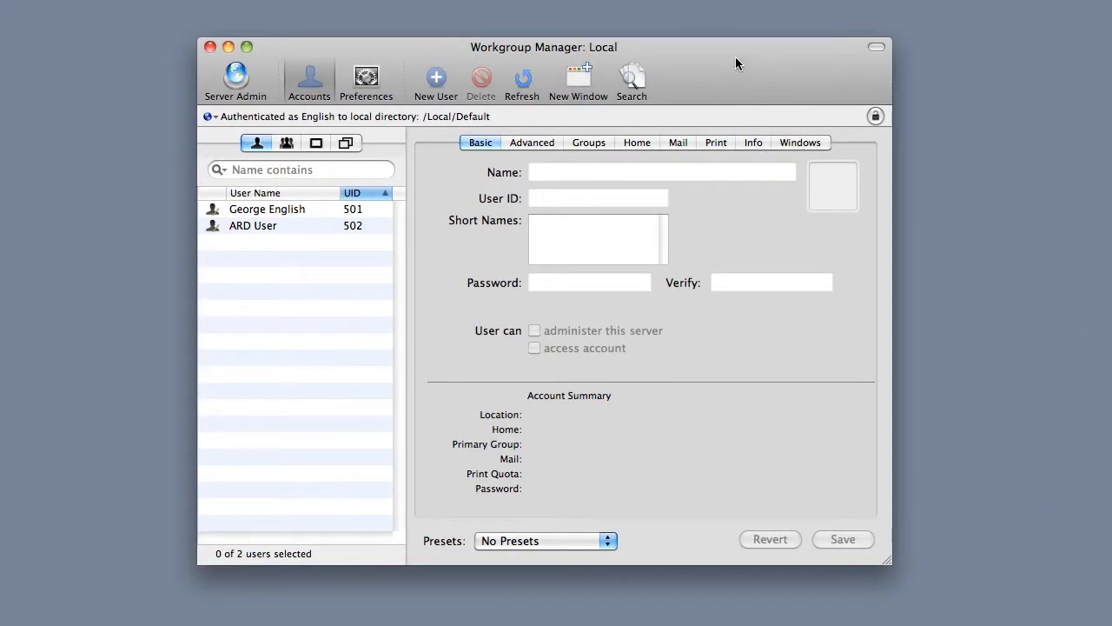
Show the local user accounts list and open the Server menu
{"action": "left_click", "coordinate": [318, 89]}
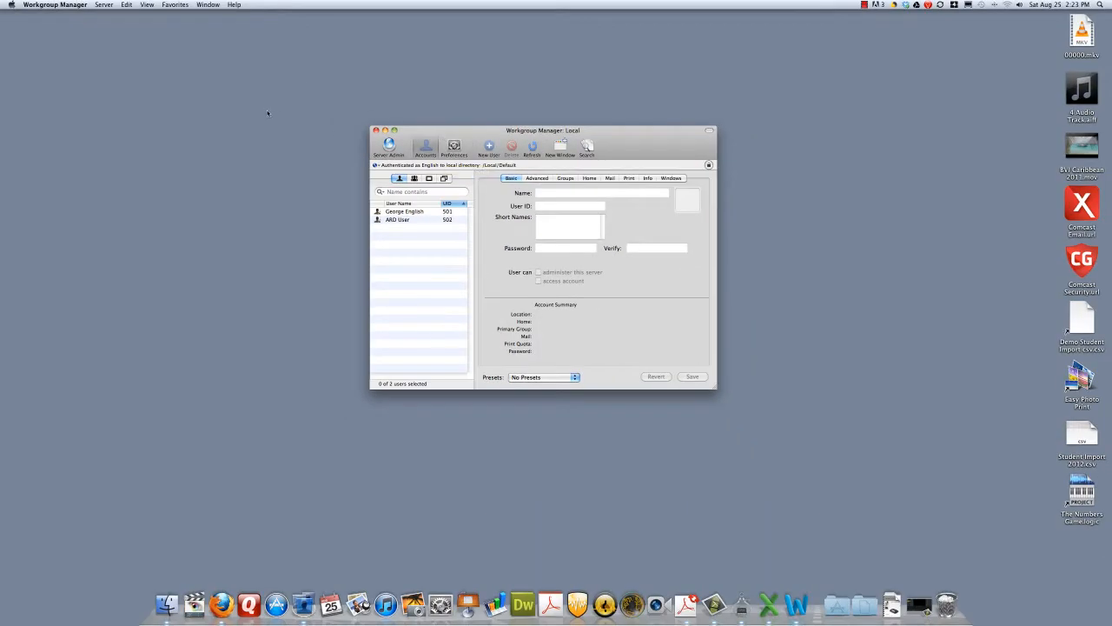
{"action": "left_click", "coordinate": [103, 4]}
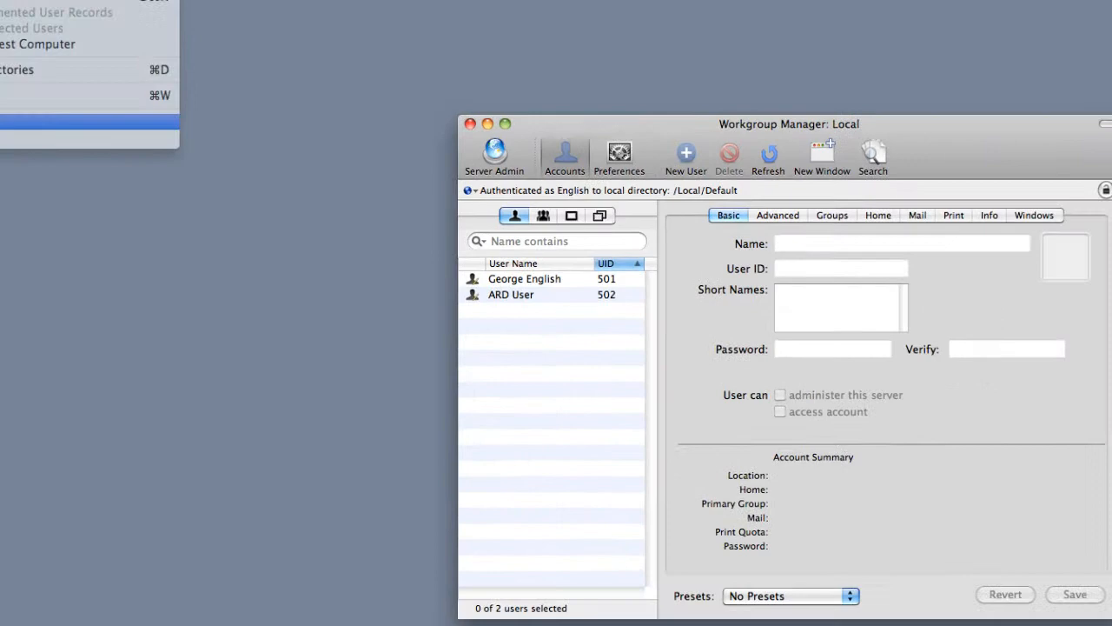
Start an account import and choose Student Import 2012.csv from the Desktop
{"action": "left_click", "coordinate": [234, 260]}
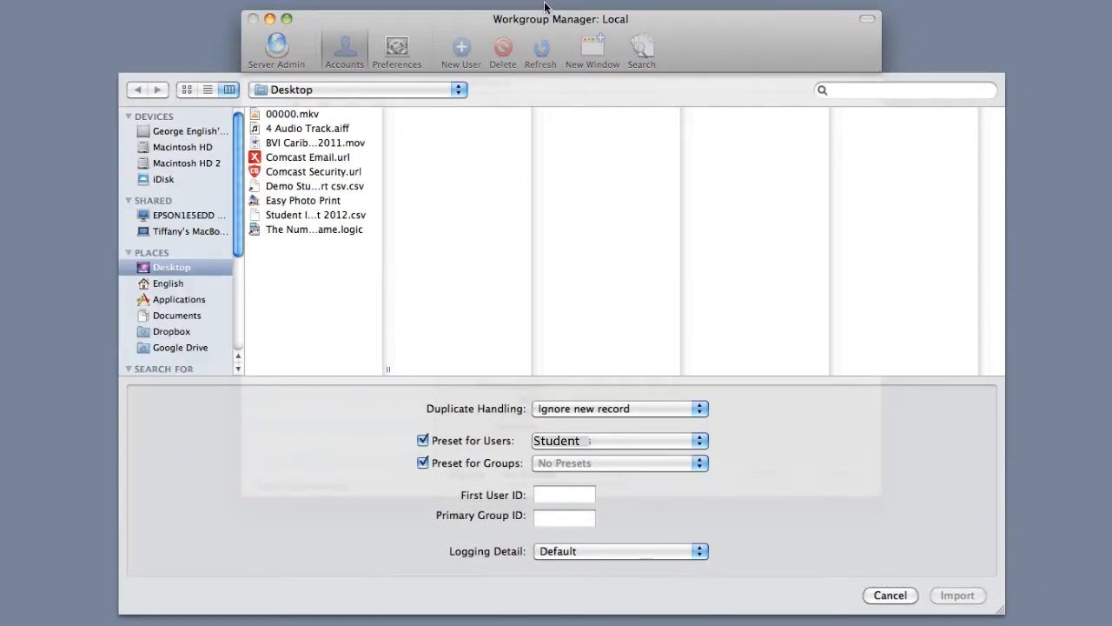
{"action": "left_click_drag", "start_coordinate": [387, 369], "coordinate": [480, 372]}
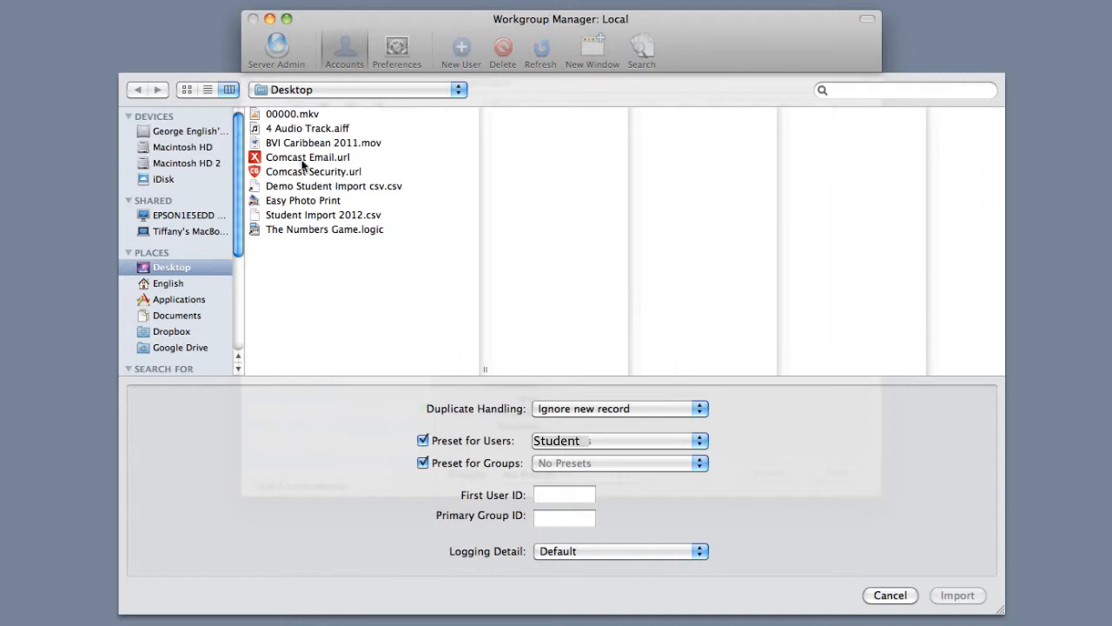
{"action": "left_click", "coordinate": [309, 215]}
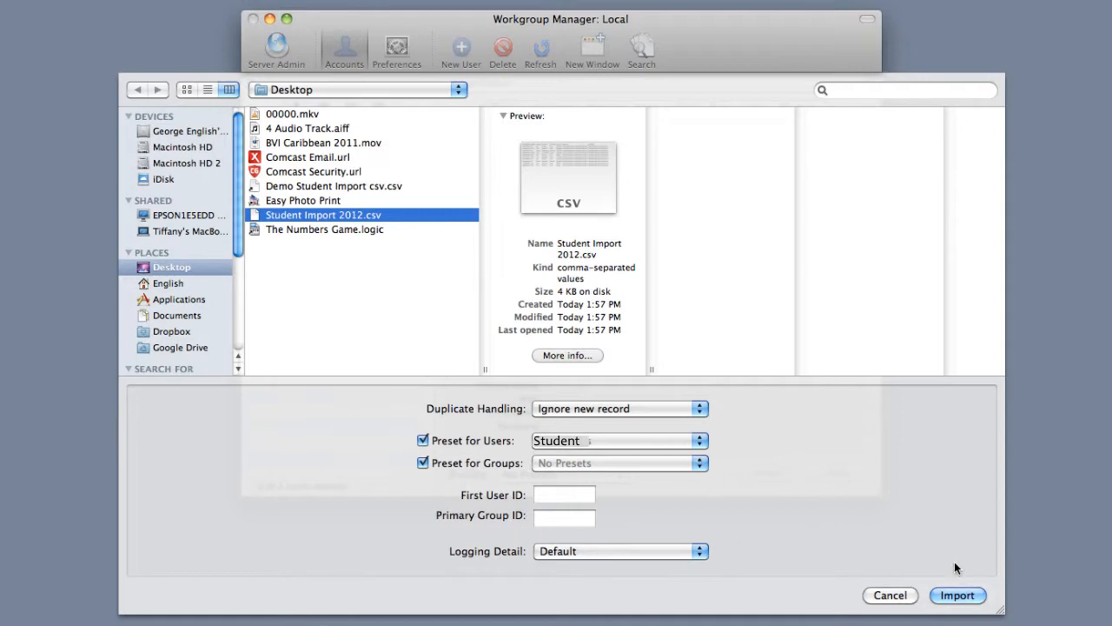
Import the file with attribute delimiter 0x2C (comma) and attribute value delimiter 0x3A (colon)
{"action": "left_click", "coordinate": [957, 596]}
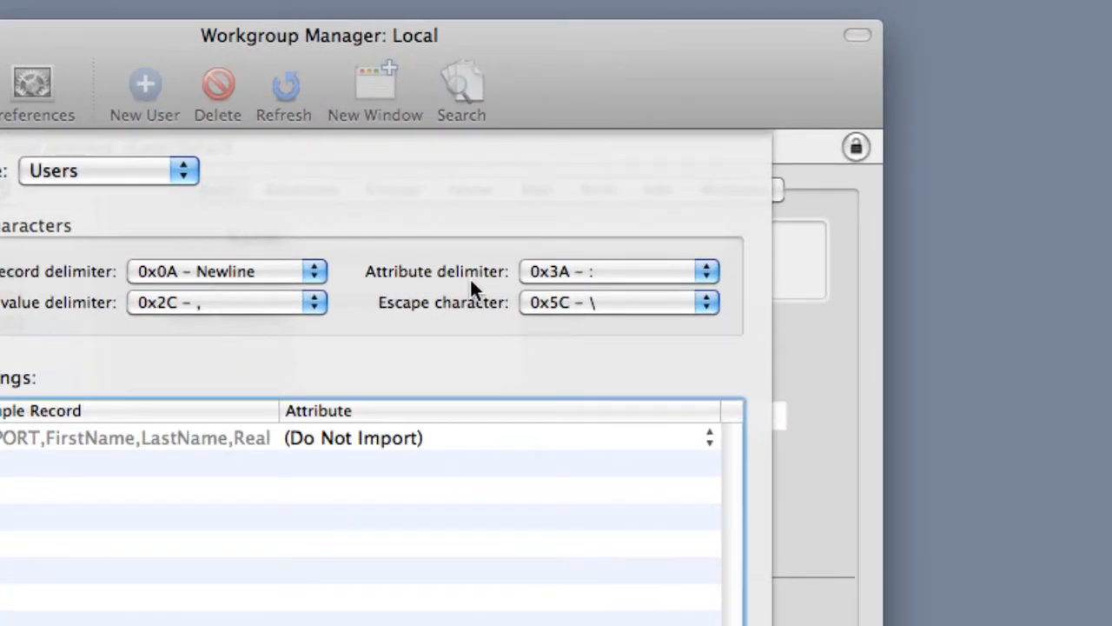
{"action": "left_click", "coordinate": [707, 272]}
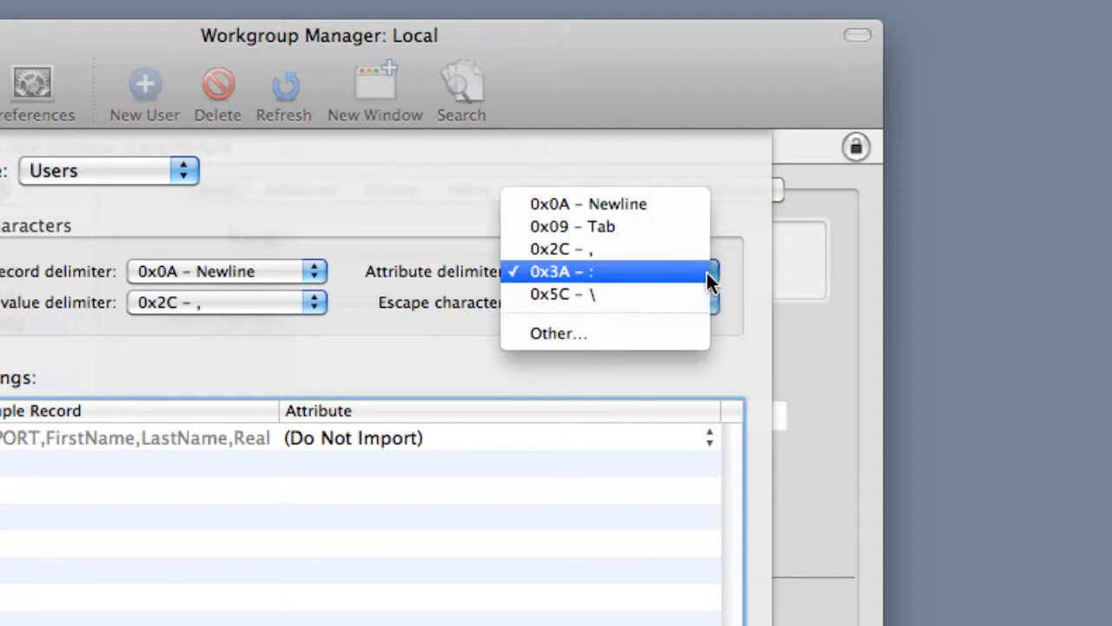
{"action": "left_click", "coordinate": [606, 250]}
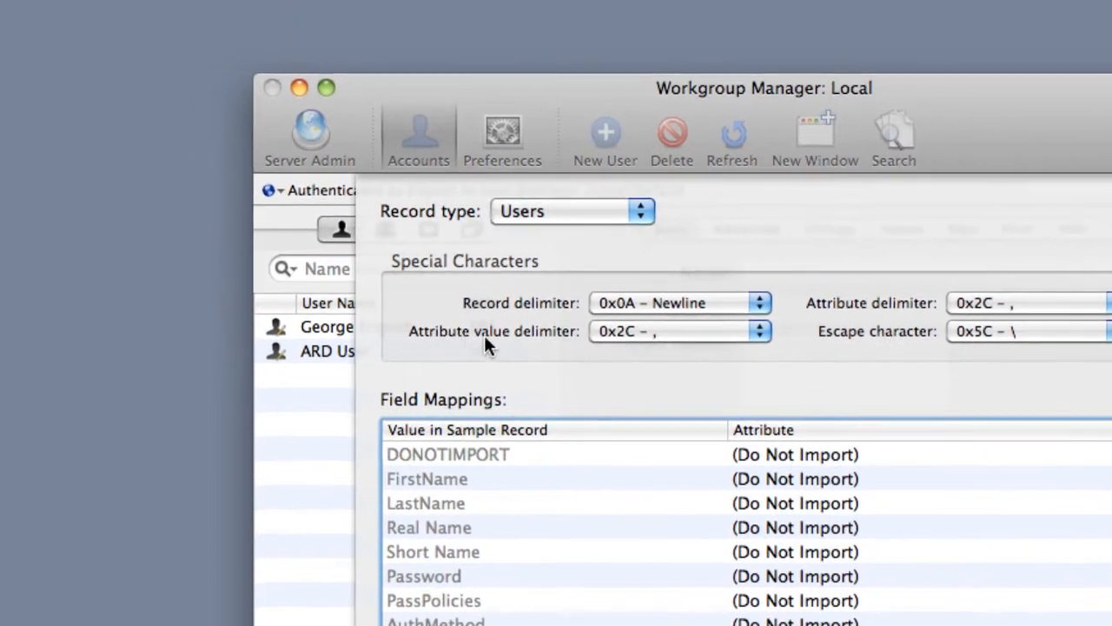
{"action": "left_click", "coordinate": [759, 332]}
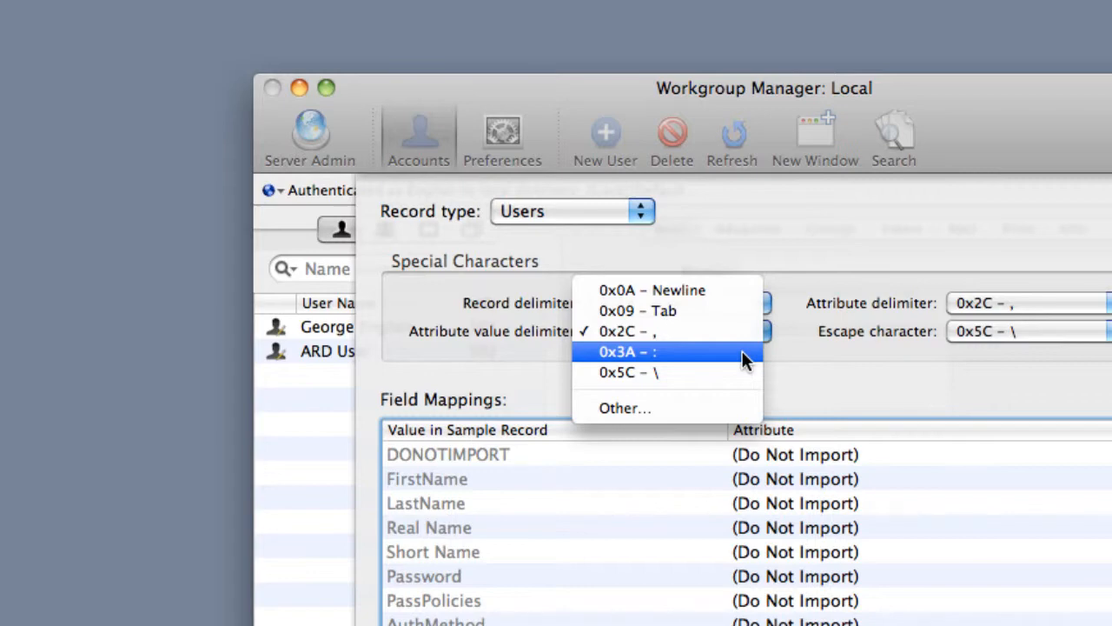
{"action": "left_click", "coordinate": [741, 350]}
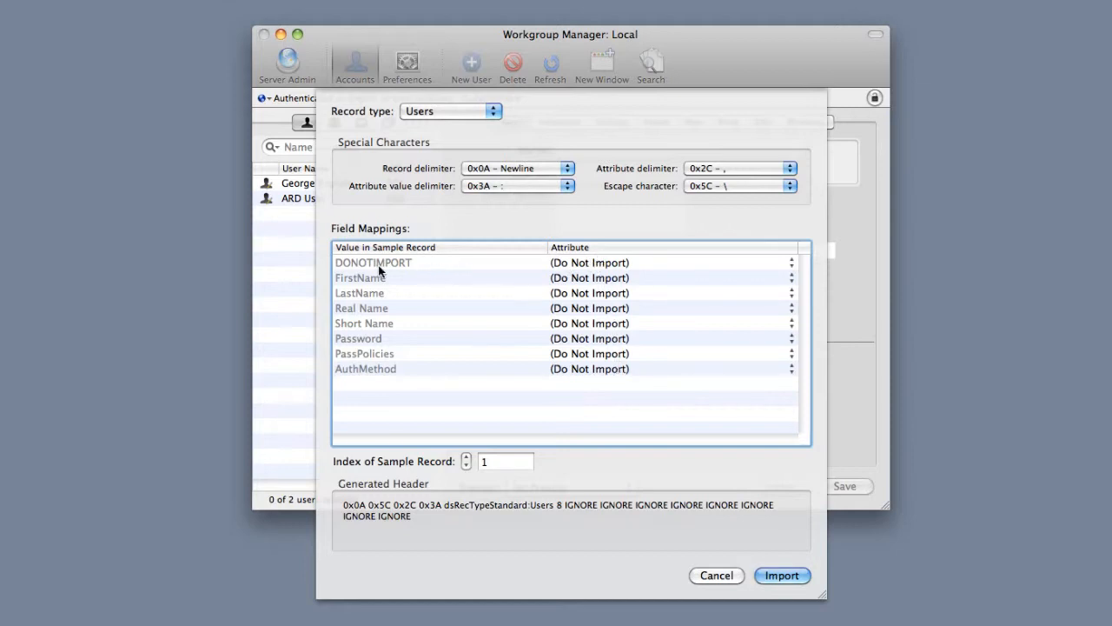
Leave DONOTIMPORT unmapped and map the FirstName field to the FirstName standard attribute
{"action": "left_click", "coordinate": [593, 261]}
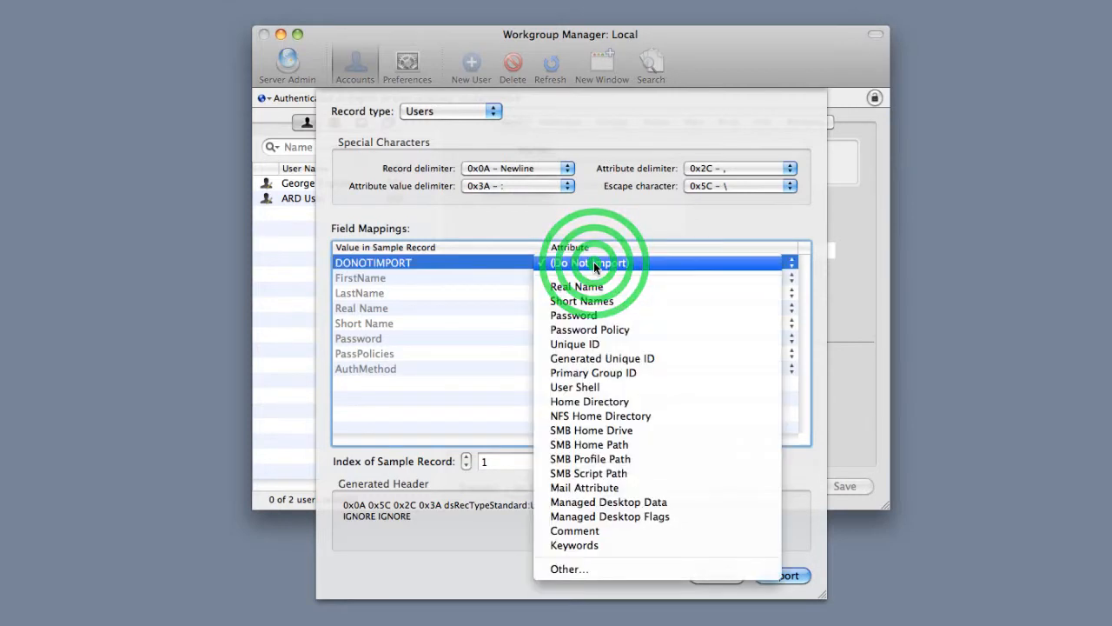
{"action": "left_click", "coordinate": [594, 262]}
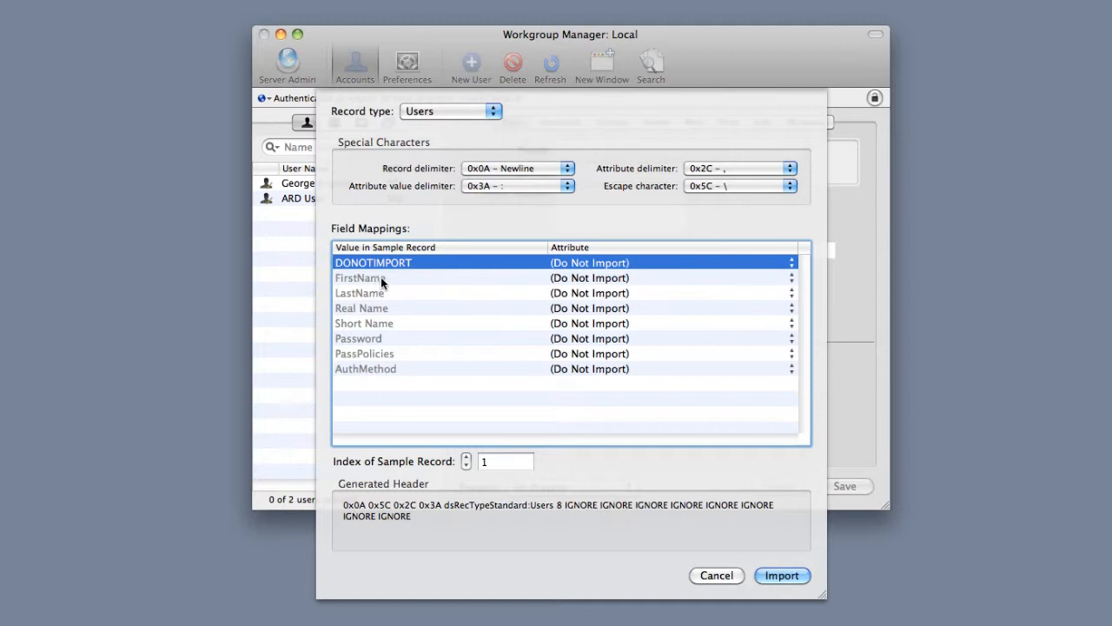
{"action": "left_click", "coordinate": [556, 278]}
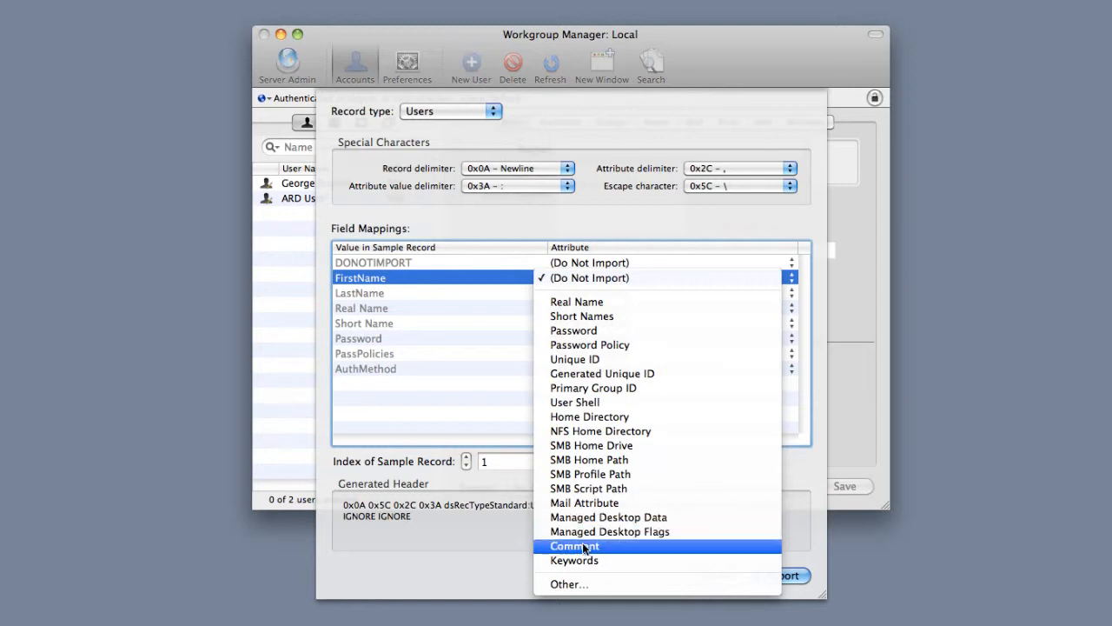
{"action": "left_click", "coordinate": [566, 588]}
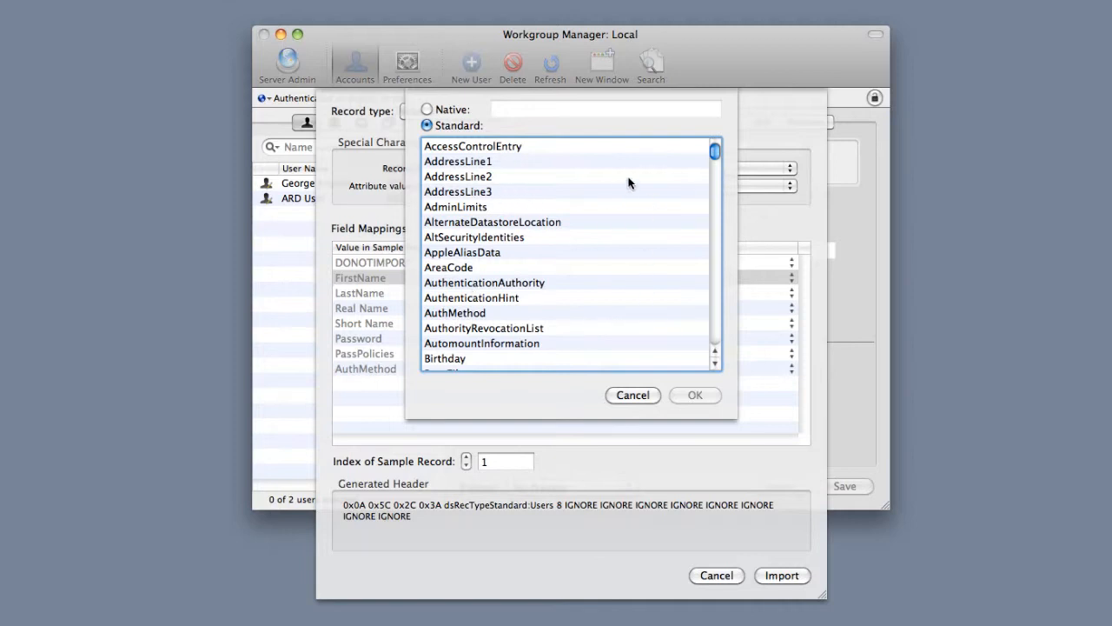
{"action": "left_click", "coordinate": [714, 152]}
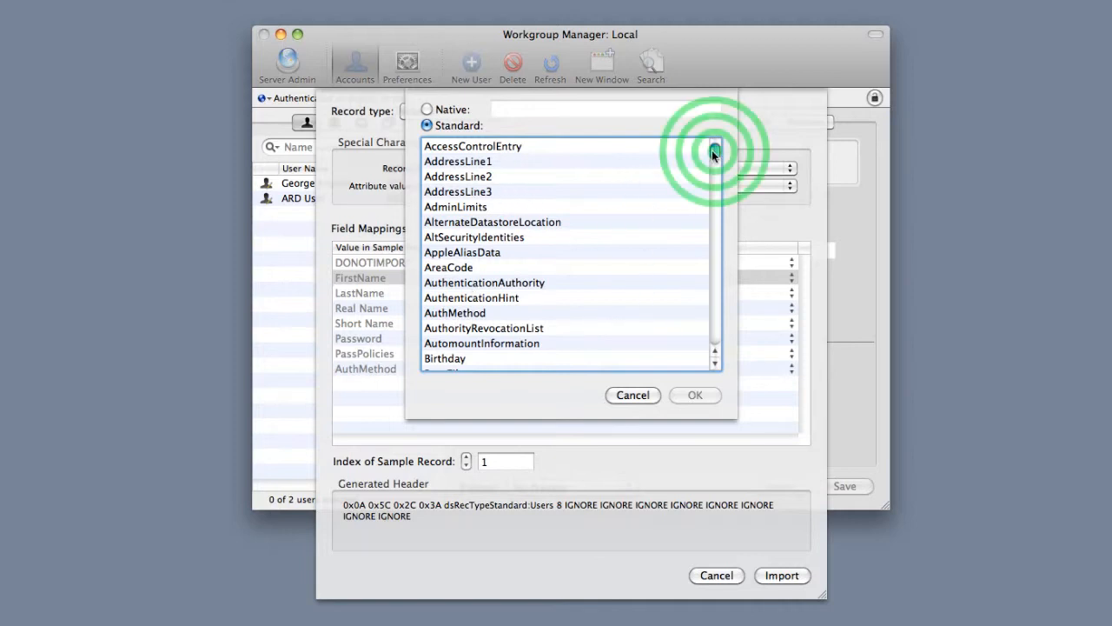
{"action": "left_click_drag", "start_coordinate": [714, 150], "coordinate": [713, 199]}
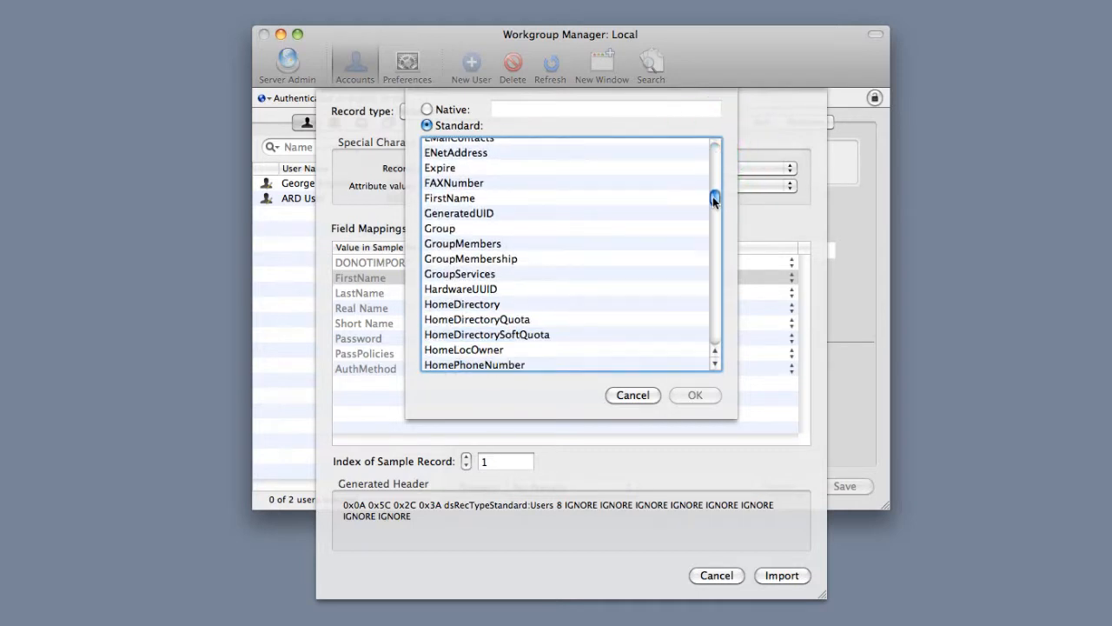
{"action": "left_click", "coordinate": [473, 199]}
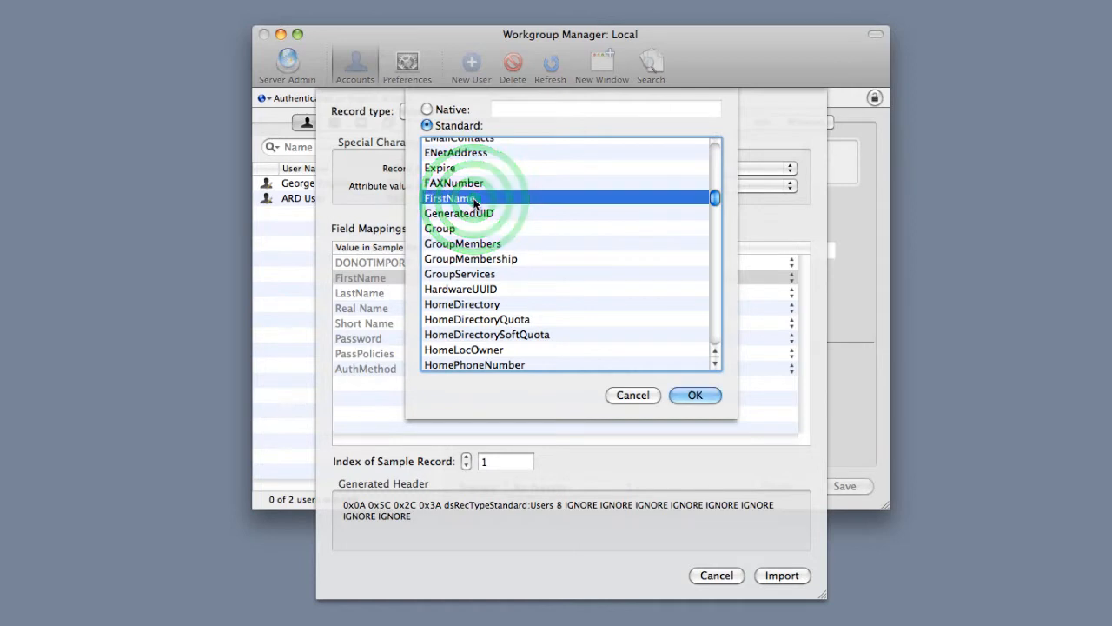
{"action": "left_click", "coordinate": [694, 395]}
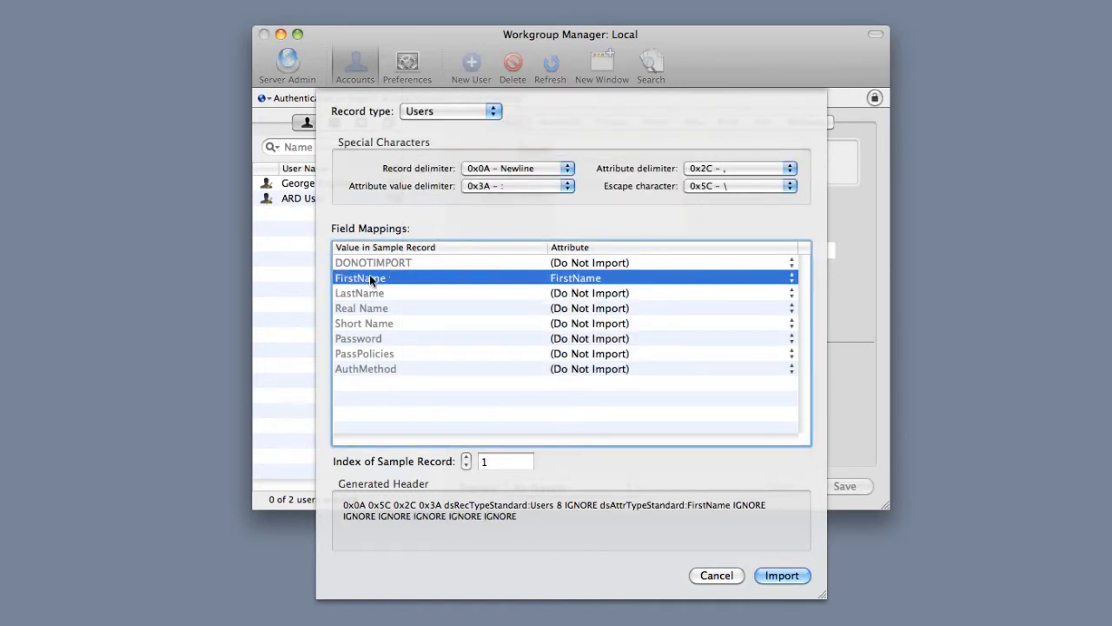
Map LastName to the LastName attribute and Real Name to Real Name
{"action": "left_click", "coordinate": [591, 295]}
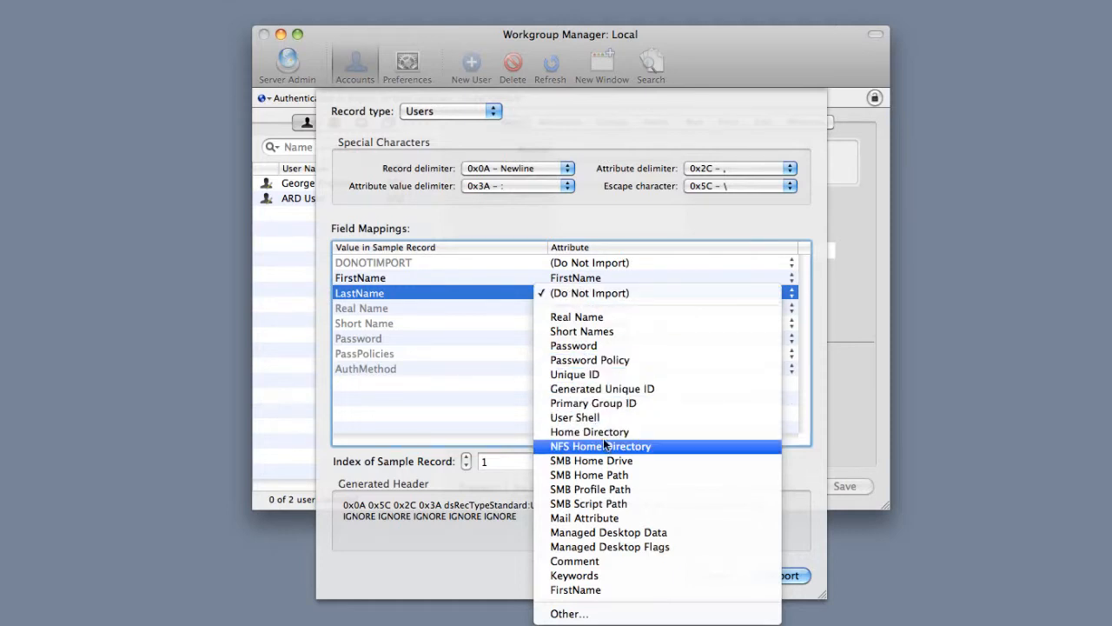
{"action": "left_click", "coordinate": [569, 614]}
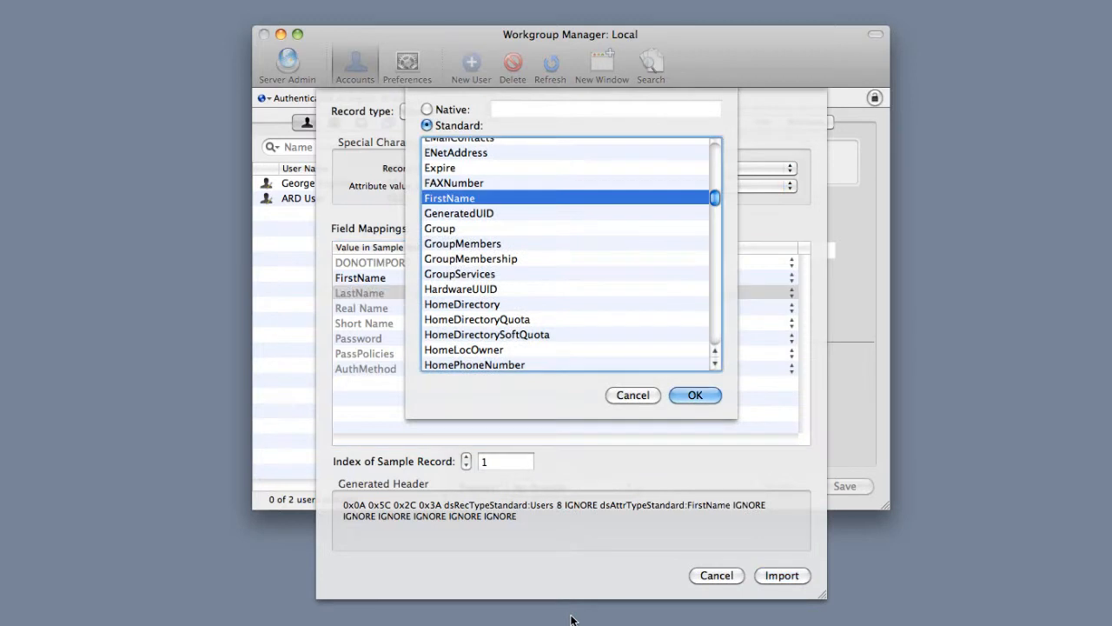
{"action": "left_click_drag", "start_coordinate": [715, 198], "coordinate": [718, 223]}
{"action": "left_click", "coordinate": [444, 266]}
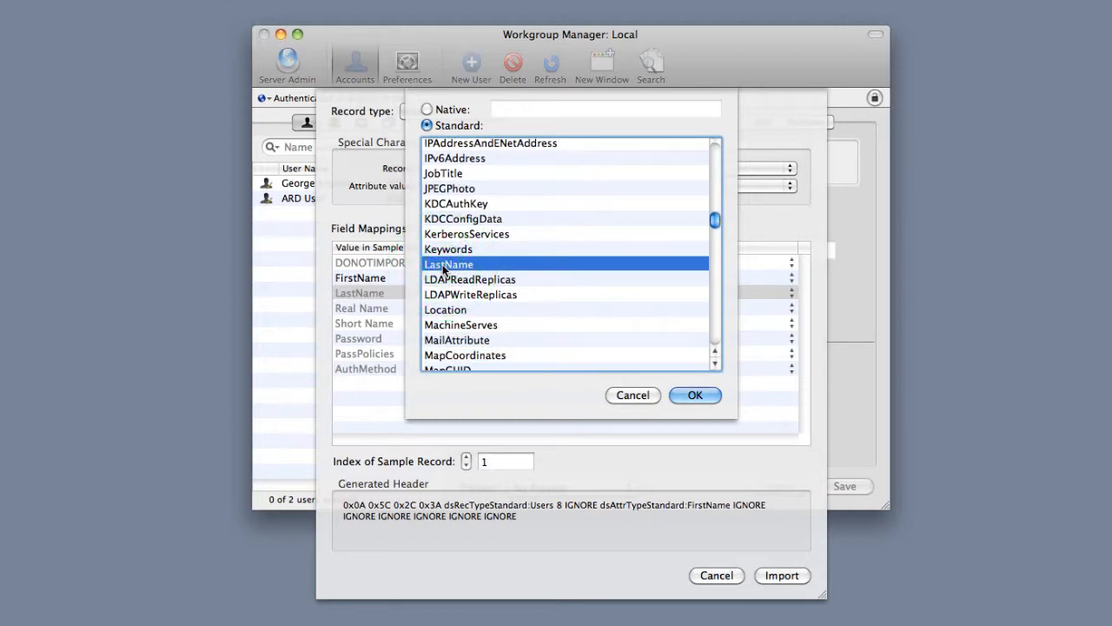
{"action": "left_click", "coordinate": [696, 396]}
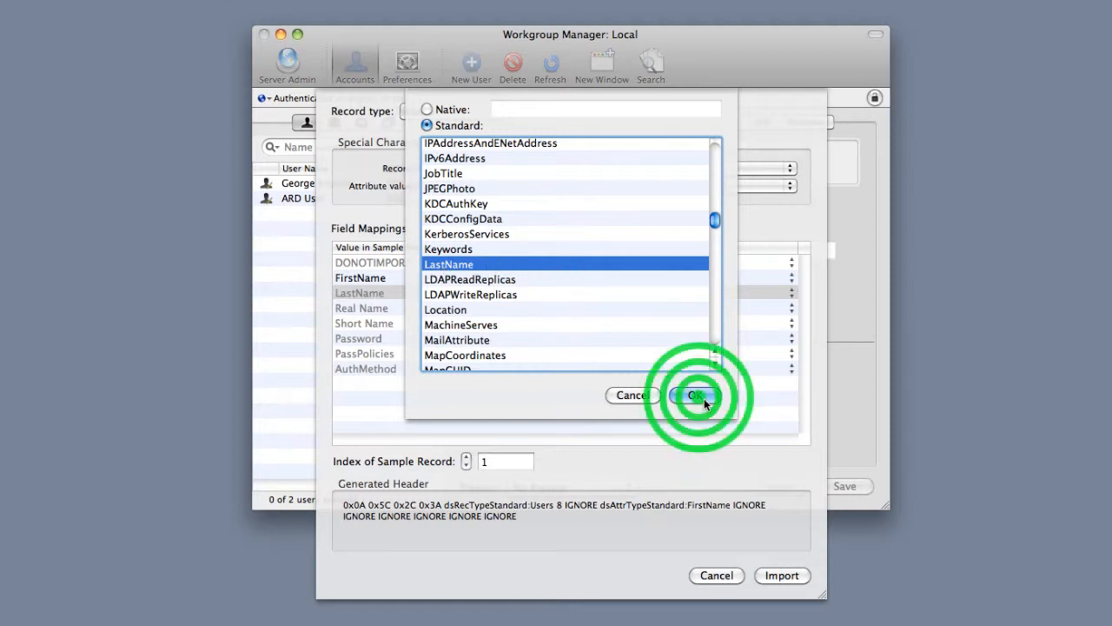
{"action": "left_click", "coordinate": [602, 308]}
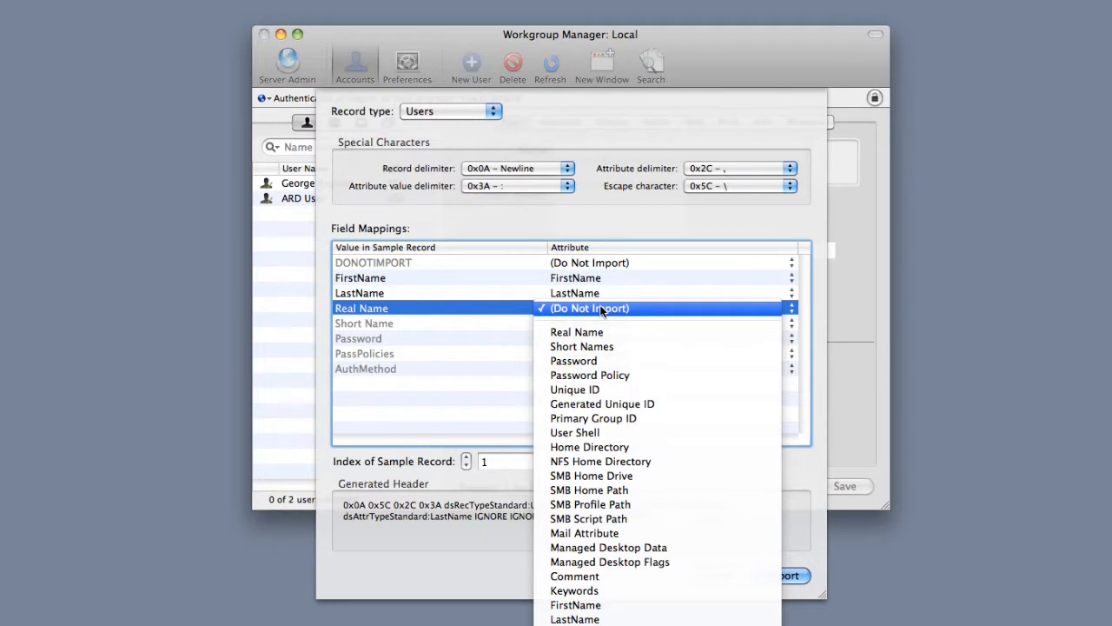
{"action": "left_click", "coordinate": [588, 333]}
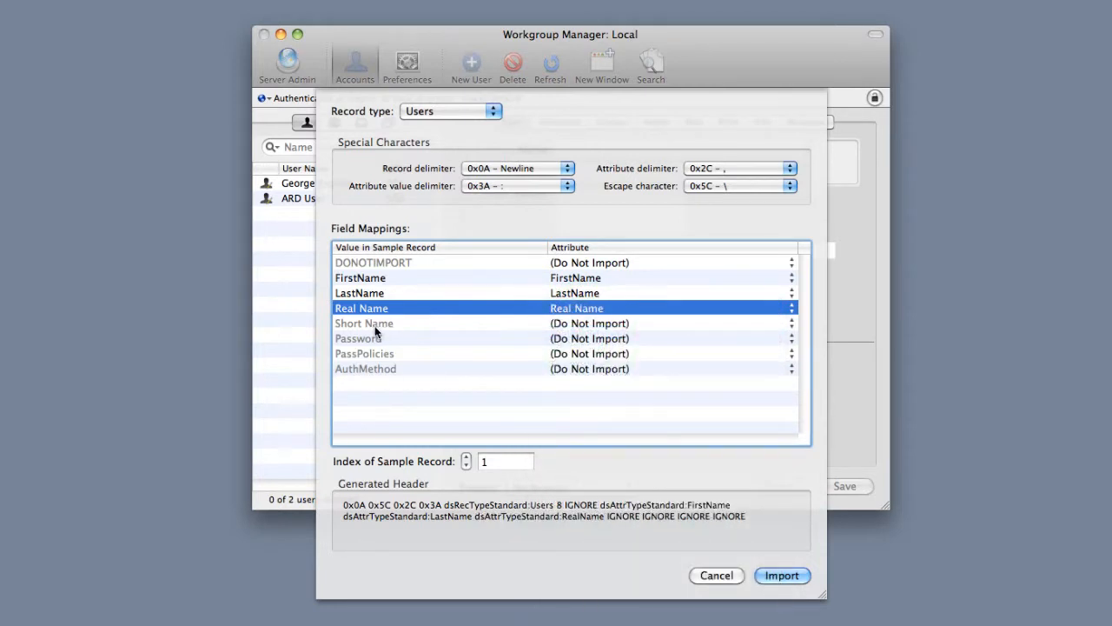
Map Short Name to Short Names, Password to Password, and PassPolicies to Password Policy
{"action": "left_click", "coordinate": [588, 323]}
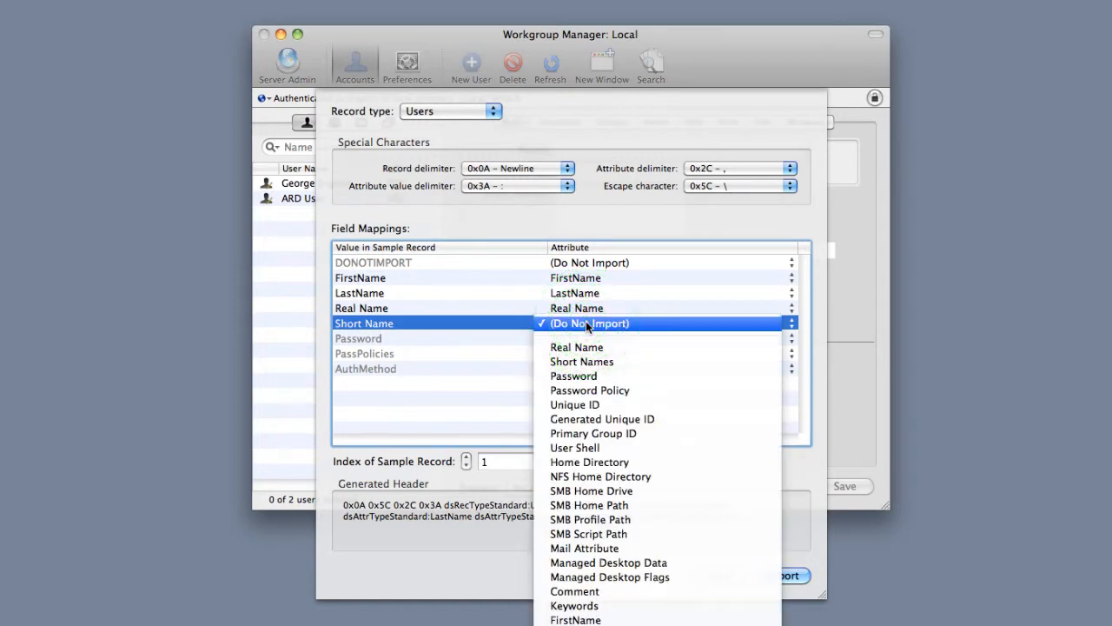
{"action": "left_click", "coordinate": [605, 362]}
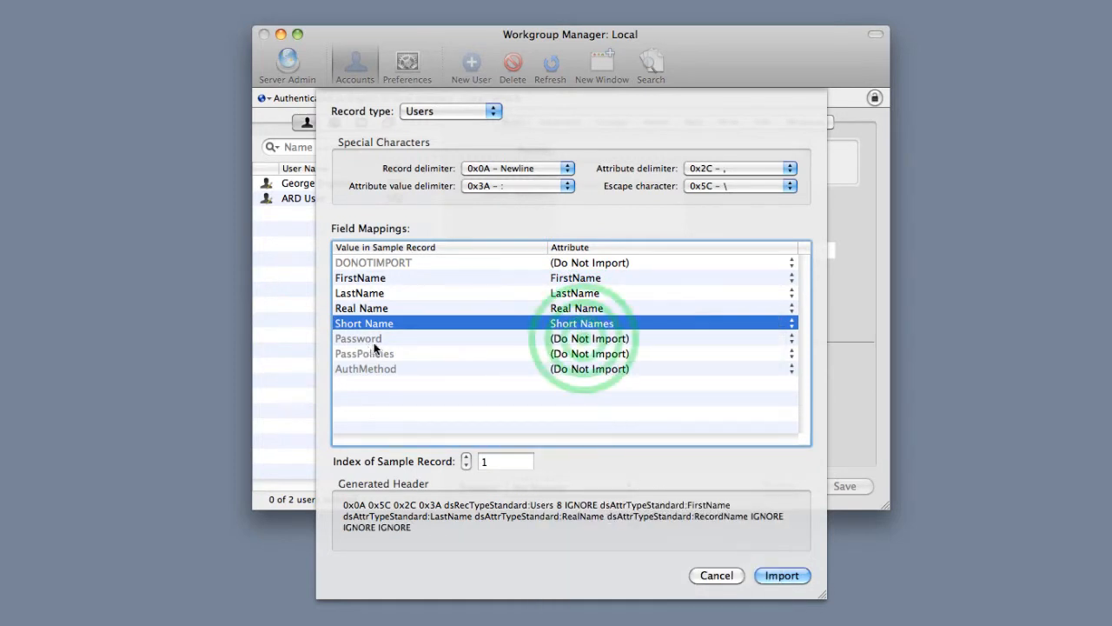
{"action": "left_click", "coordinate": [583, 338]}
{"action": "left_click", "coordinate": [588, 392]}
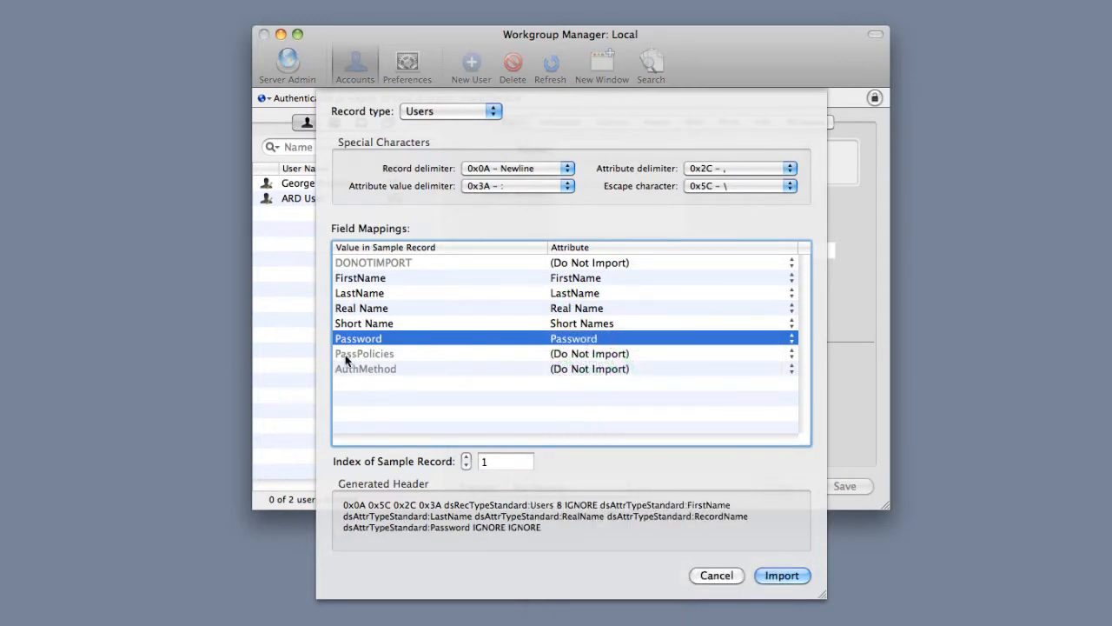
{"action": "left_click", "coordinate": [583, 354]}
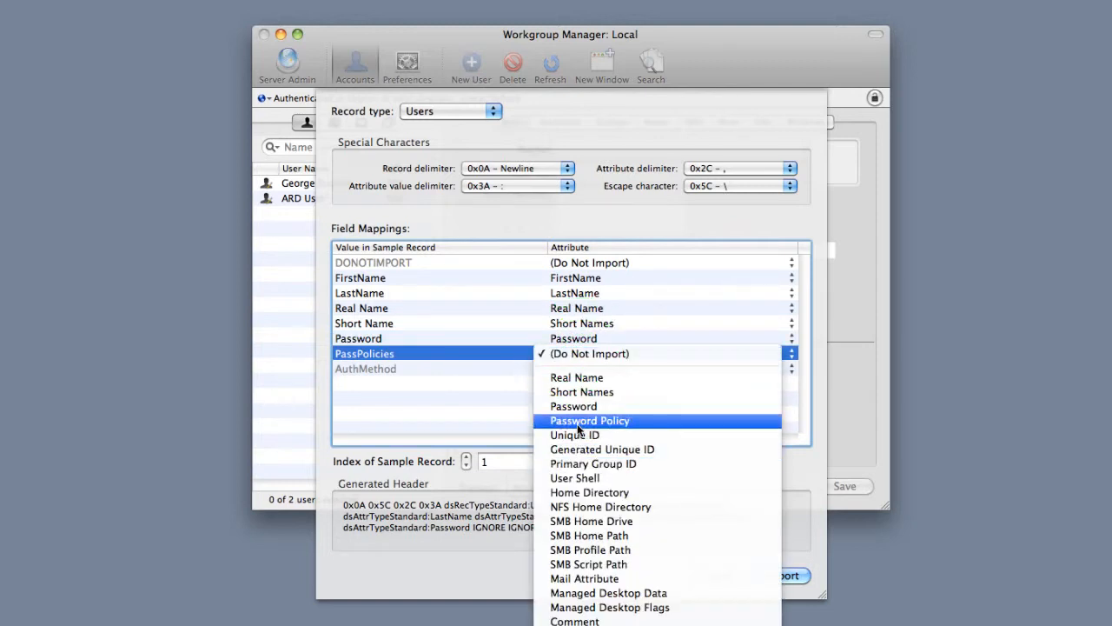
{"action": "left_click", "coordinate": [619, 422]}
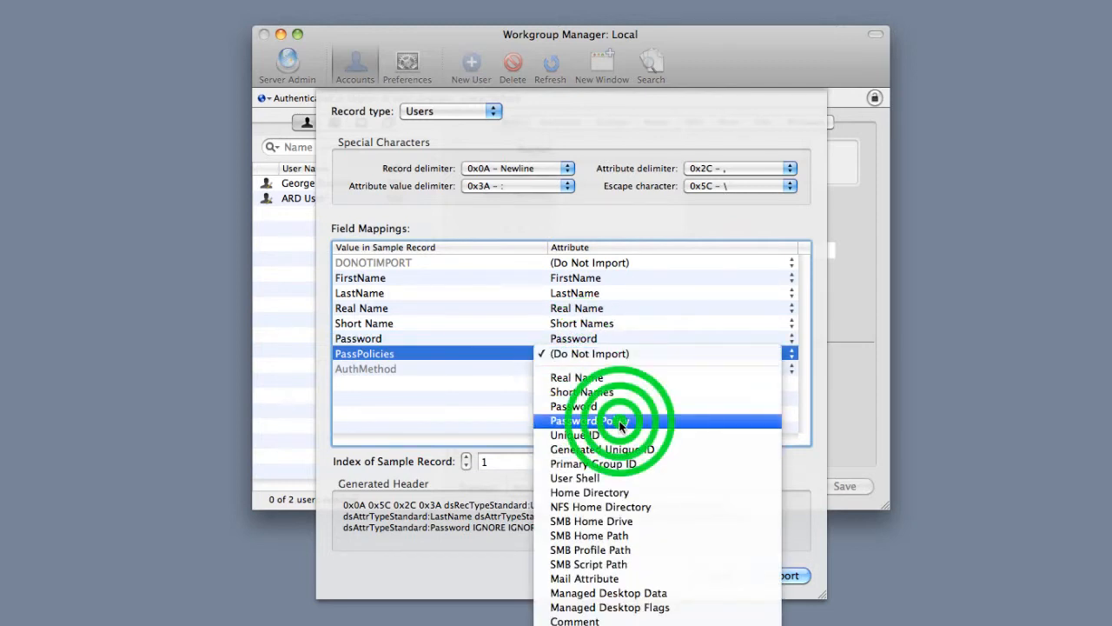
{"action": "left_click", "coordinate": [357, 370]}
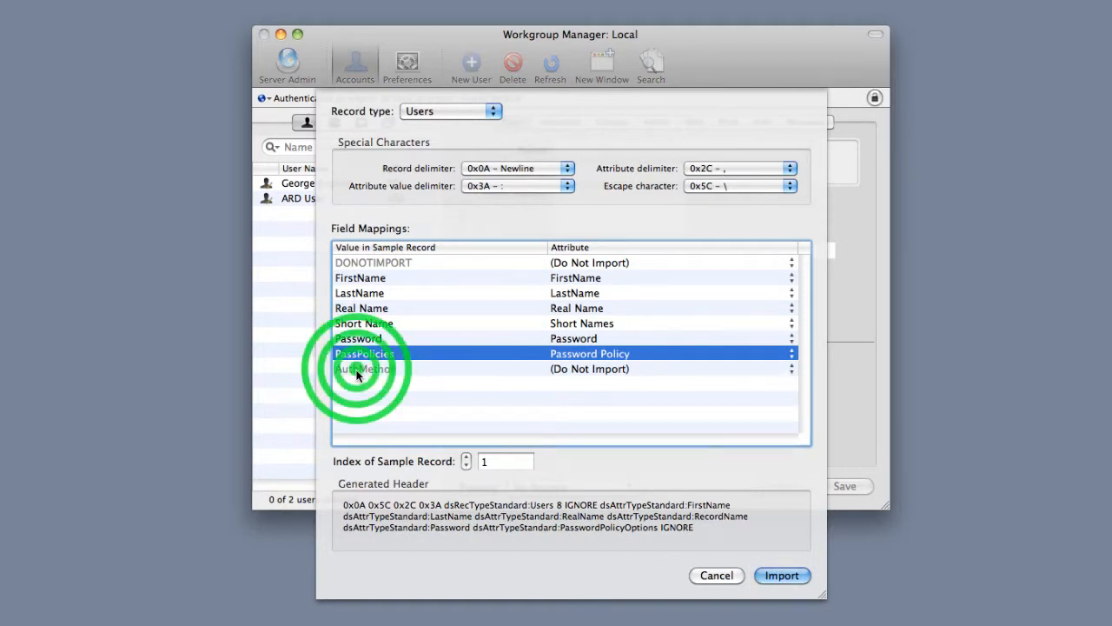
{"action": "left_click", "coordinate": [563, 369]}
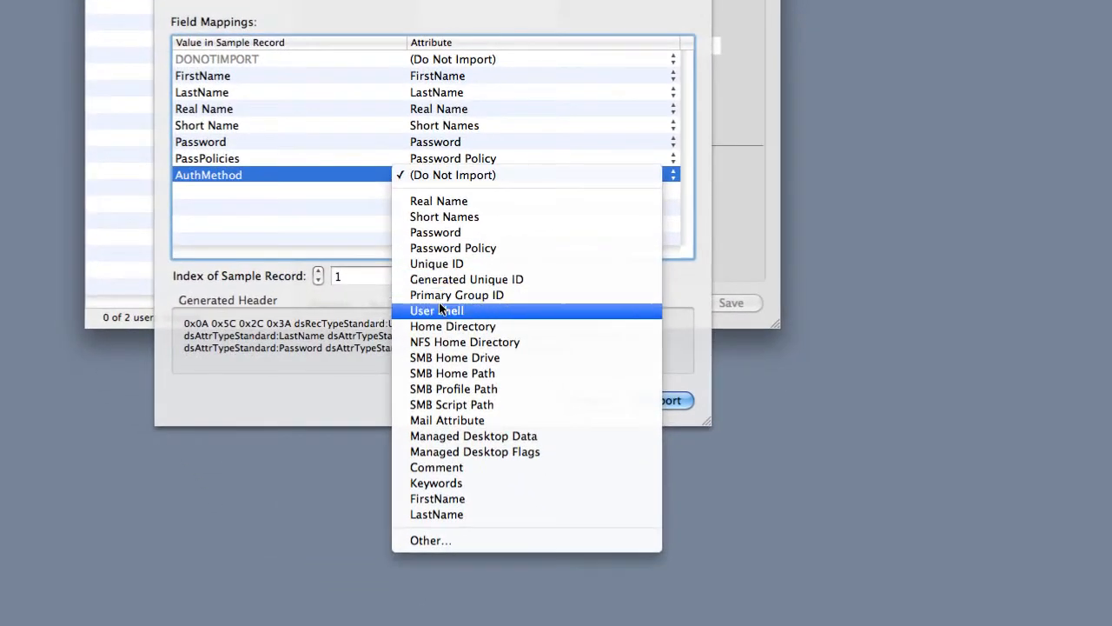
Map AuthMethod to the AuthMethod standard attribute and run the student import
{"action": "left_click", "coordinate": [427, 540]}
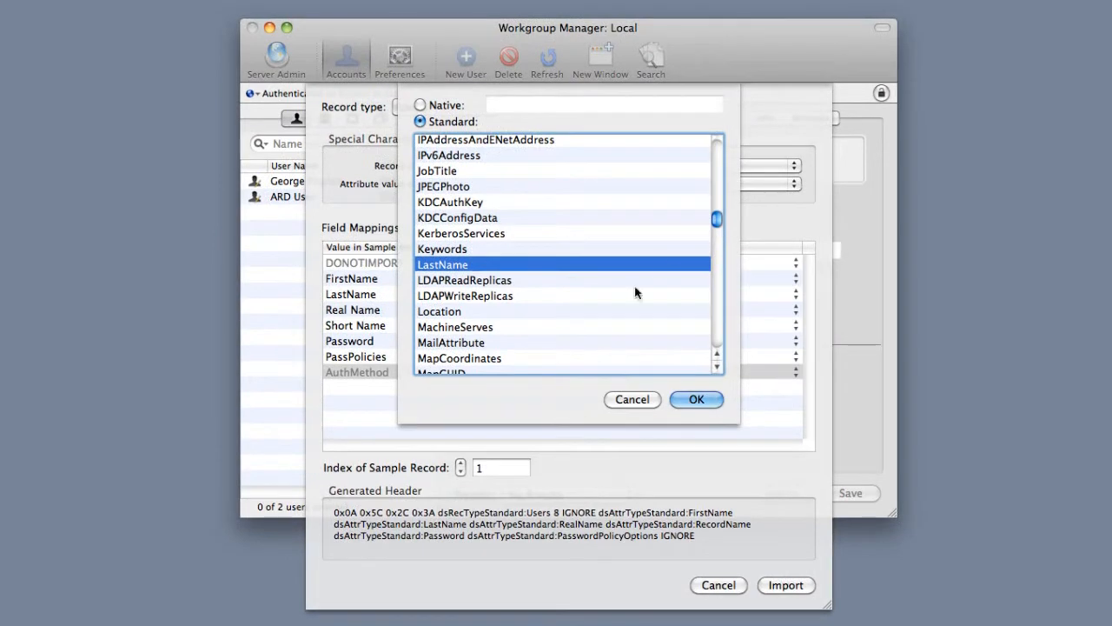
{"action": "left_click_drag", "start_coordinate": [717, 224], "coordinate": [717, 151]}
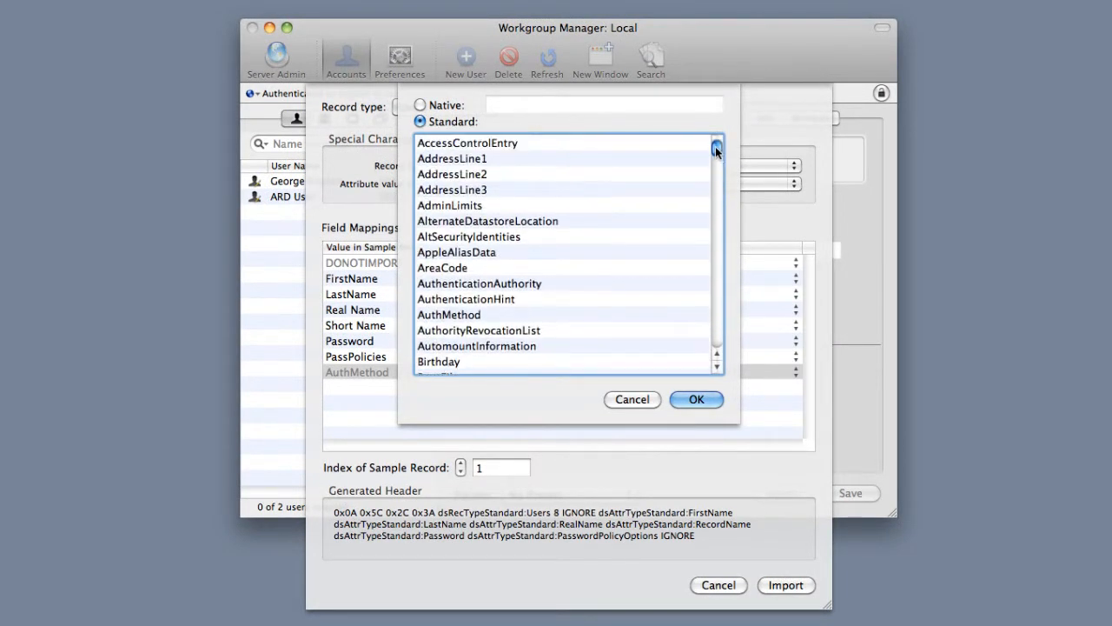
{"action": "left_click", "coordinate": [458, 315]}
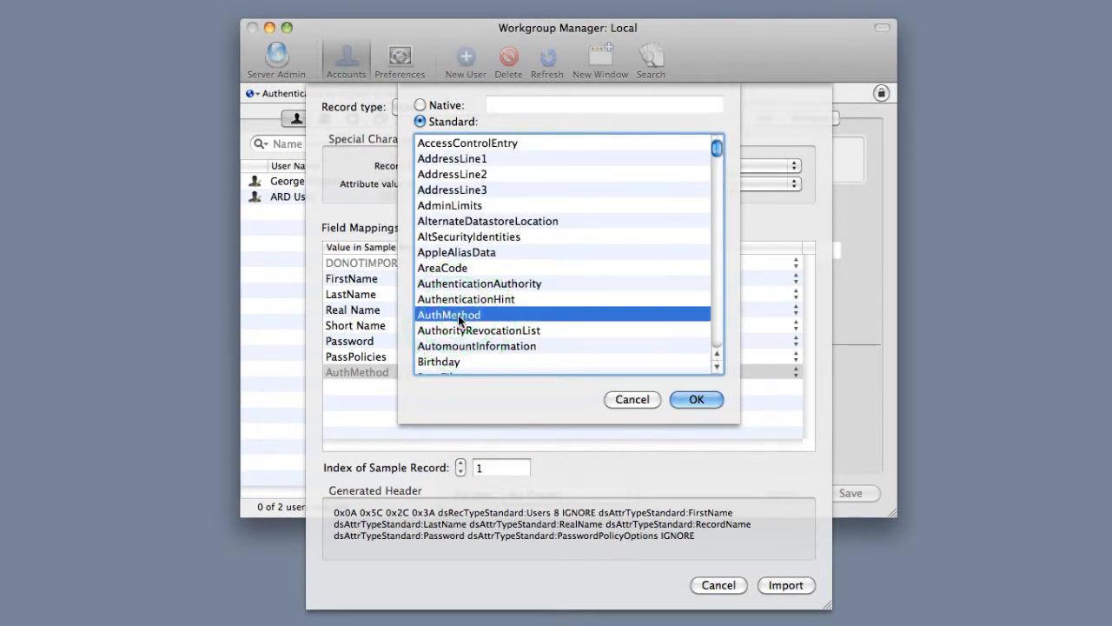
{"action": "left_click", "coordinate": [696, 400]}
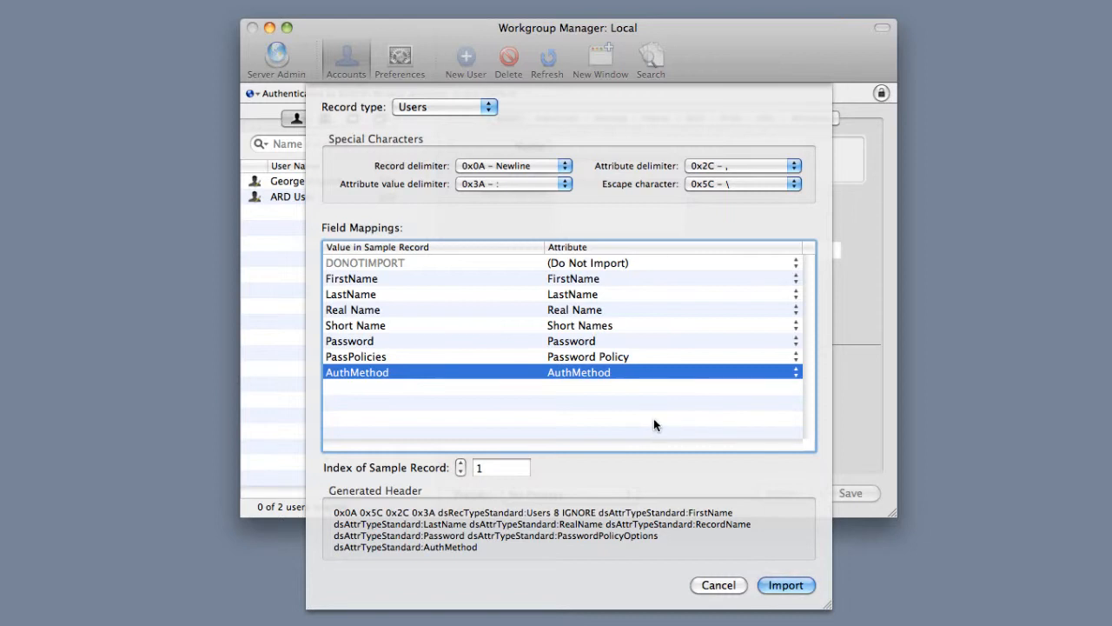
{"action": "left_click", "coordinate": [791, 587]}
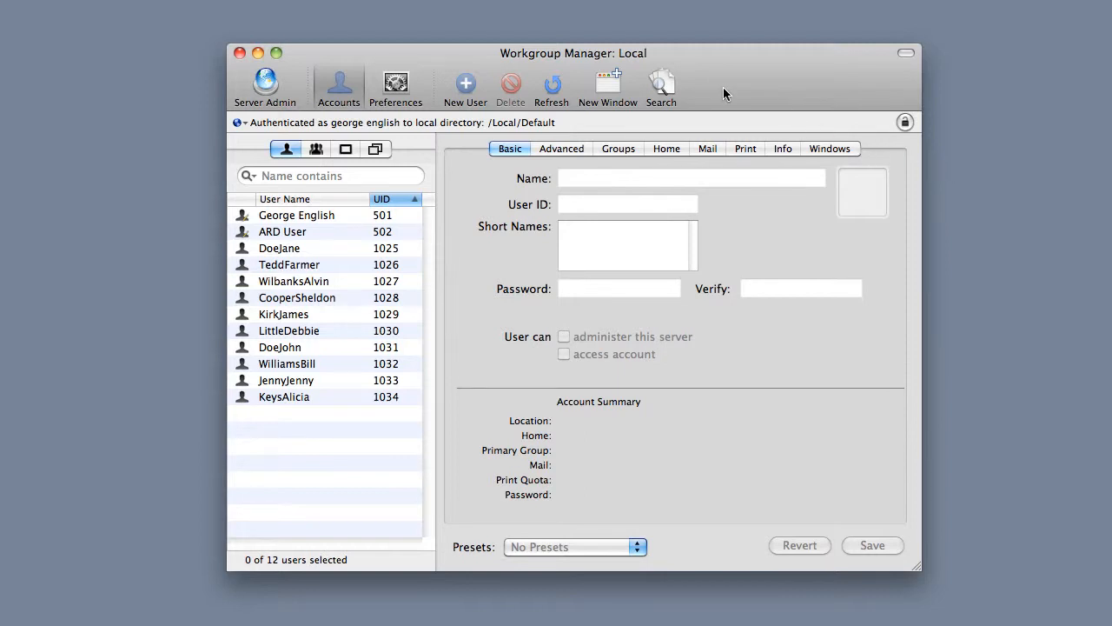
Show the Accounts list with the ten imported students, UIDs 1025–1034
{"action": "left_click", "coordinate": [334, 85]}
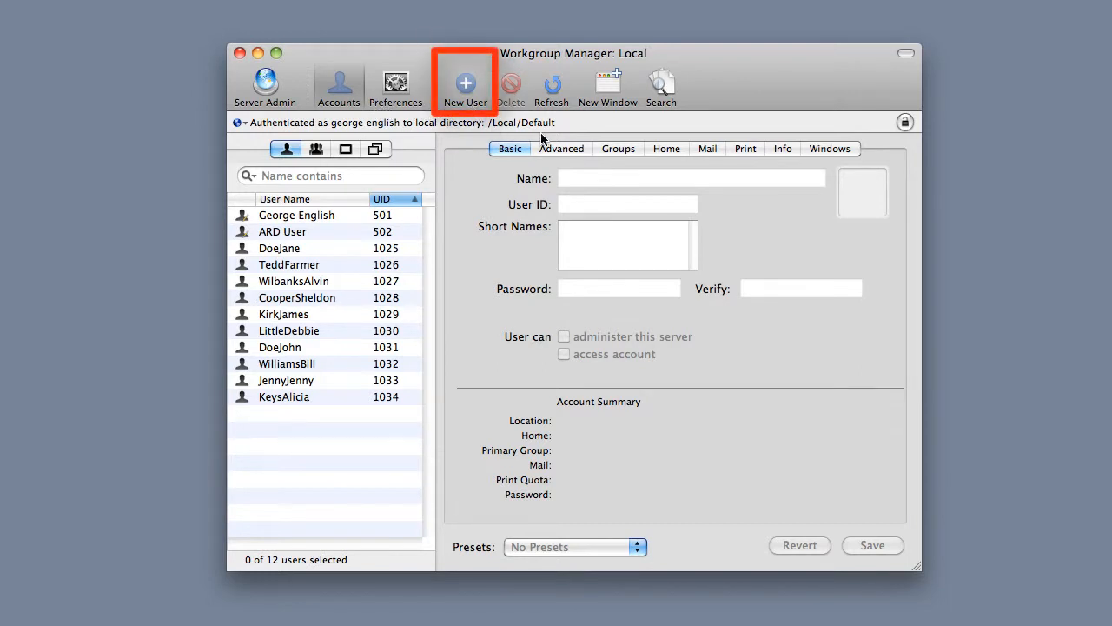
Create a new Student-preset user with UID 1040, entering the full name and adding a second short-name row
{"action": "left_click", "coordinate": [467, 83]}
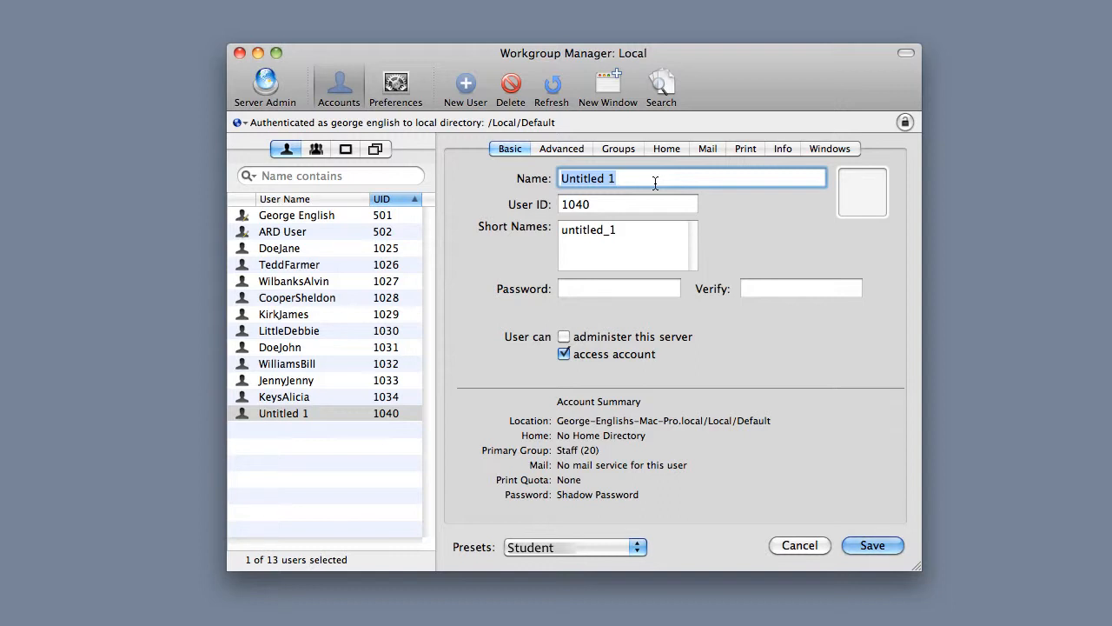
{"action": "type", "text": "Jo"}
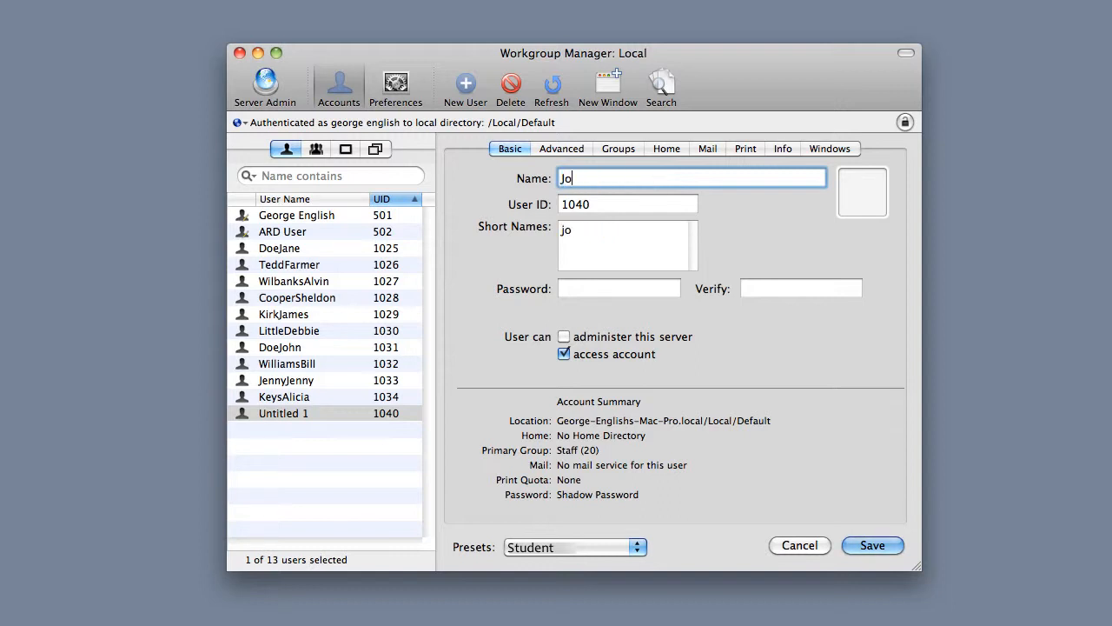
{"action": "type", "text": "hn Wayne"}
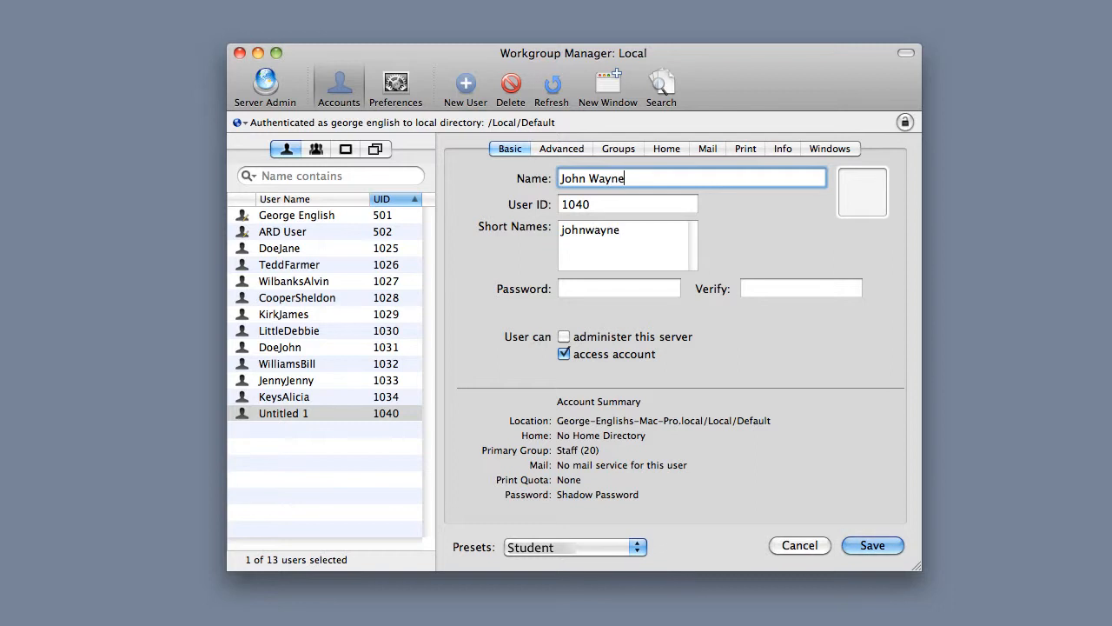
{"action": "key", "text": "Tab"}
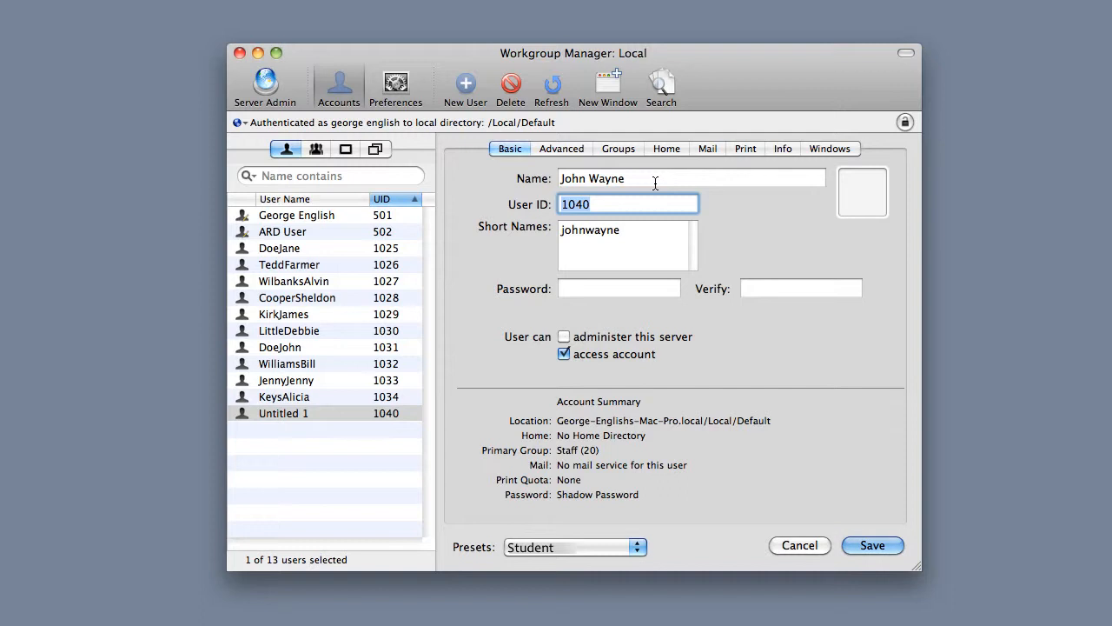
{"action": "key", "text": "Tab"}
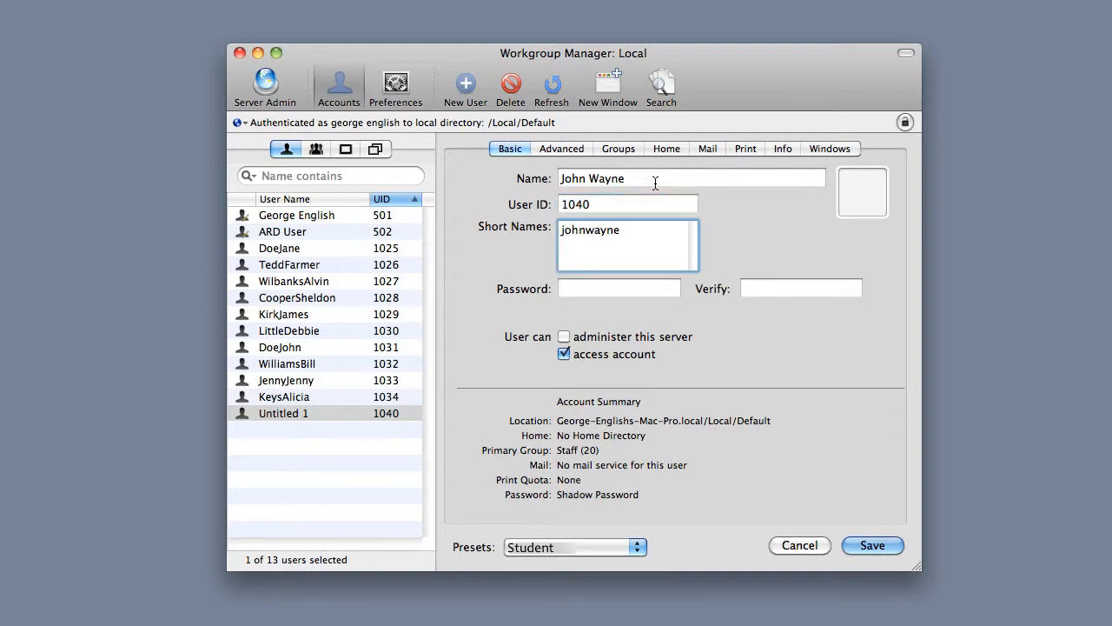
{"action": "left_click", "coordinate": [634, 235]}
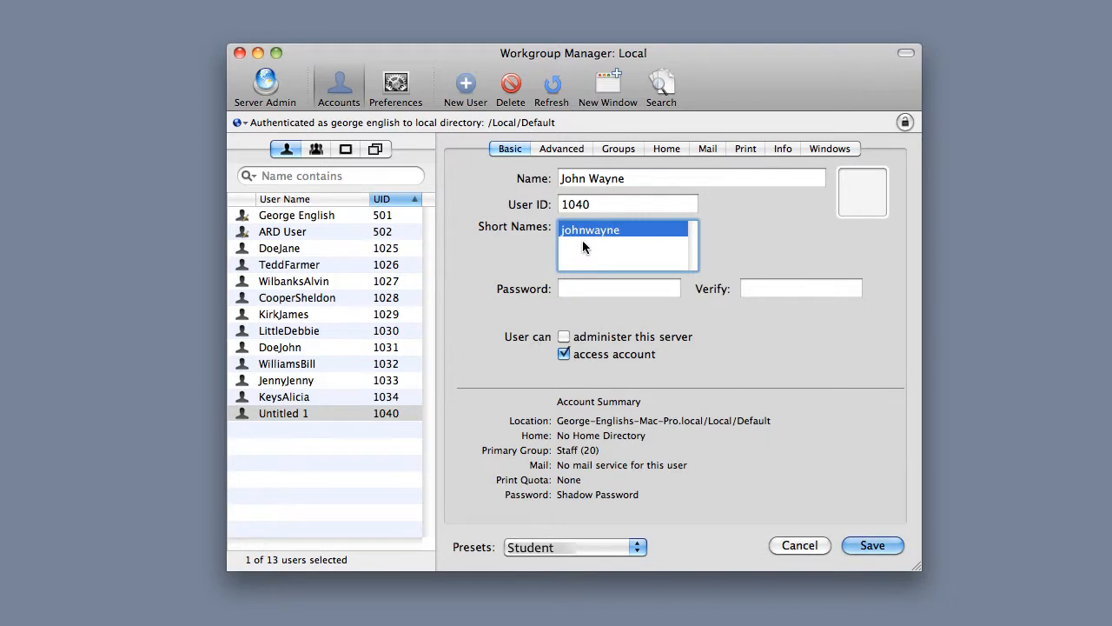
{"action": "double_click", "coordinate": [582, 241]}
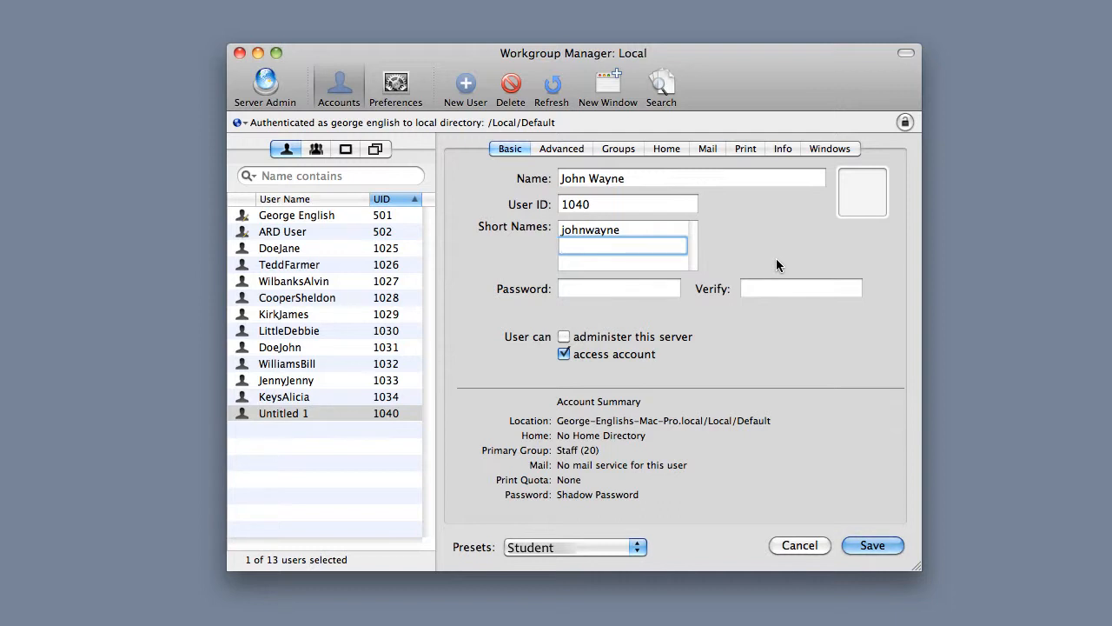
Add the second short name and enter the password in both Password and Verify
{"action": "type", "text": "WayneJ"}
{"action": "key", "text": "Tab"}
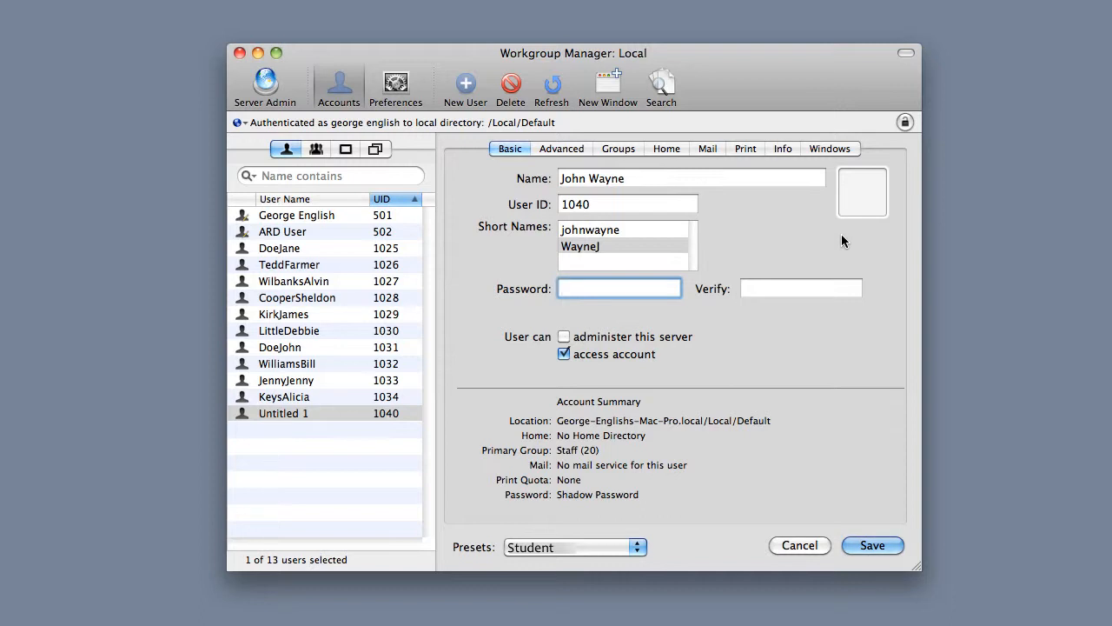
{"action": "type", "text": "•••••••"}
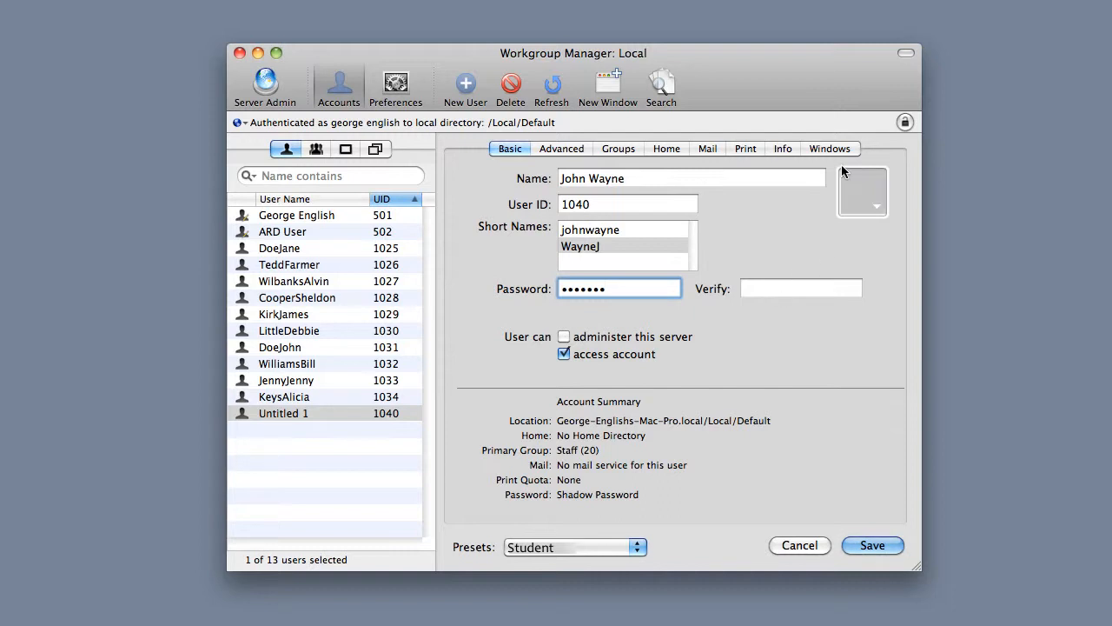
{"action": "key", "text": "Tab"}
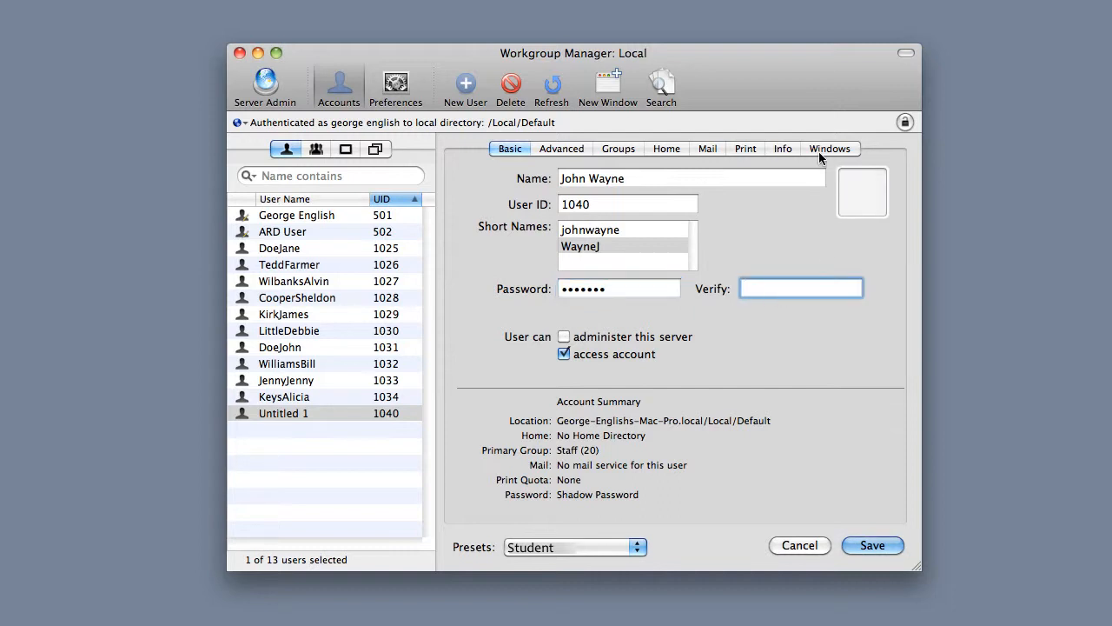
{"action": "type", "text": "•••••••"}
Save the new UID 1040 user and select the first imported student (UID 1025)
{"action": "left_click", "coordinate": [873, 546]}
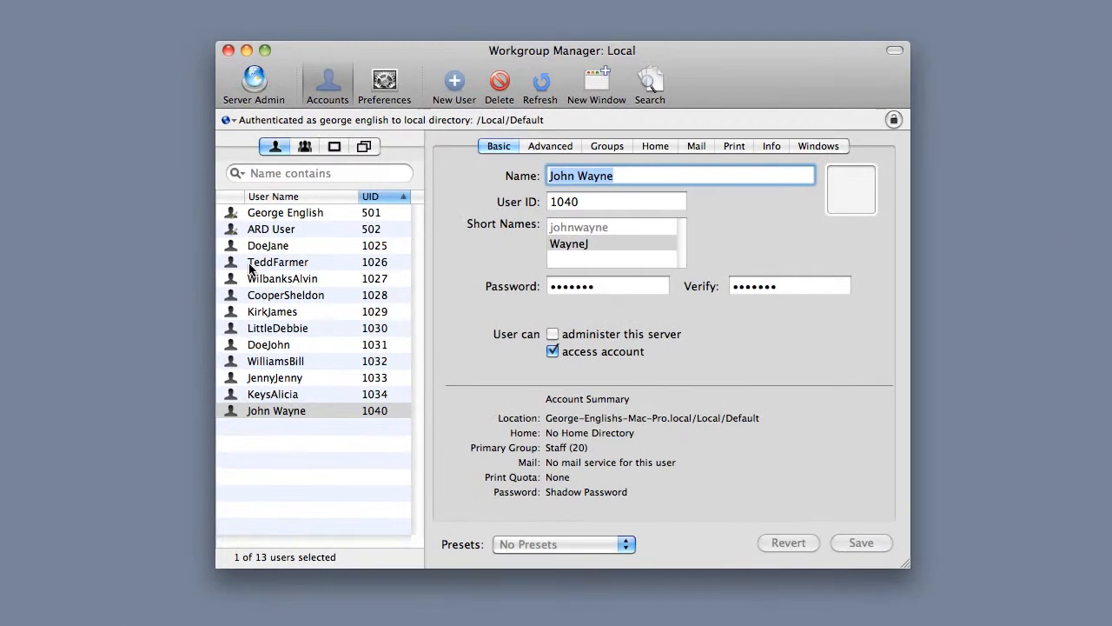
{"action": "left_click", "coordinate": [394, 229]}
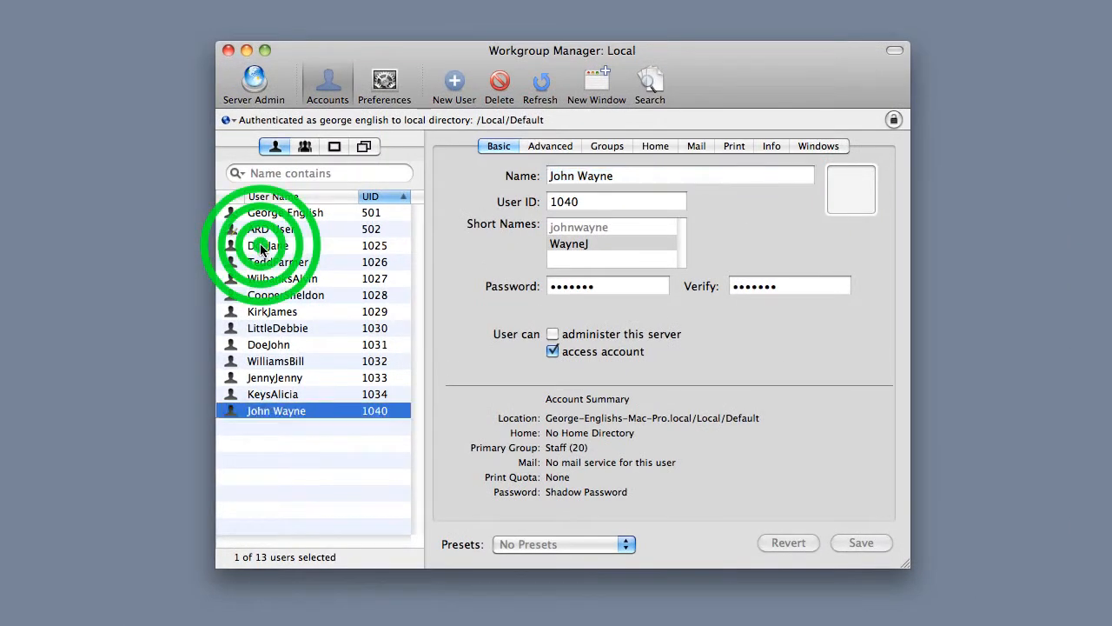
Select the eleven students from DoeJane to John Wayne and view their Home folder settings
{"action": "left_click", "coordinate": [281, 411], "text": "shift"}
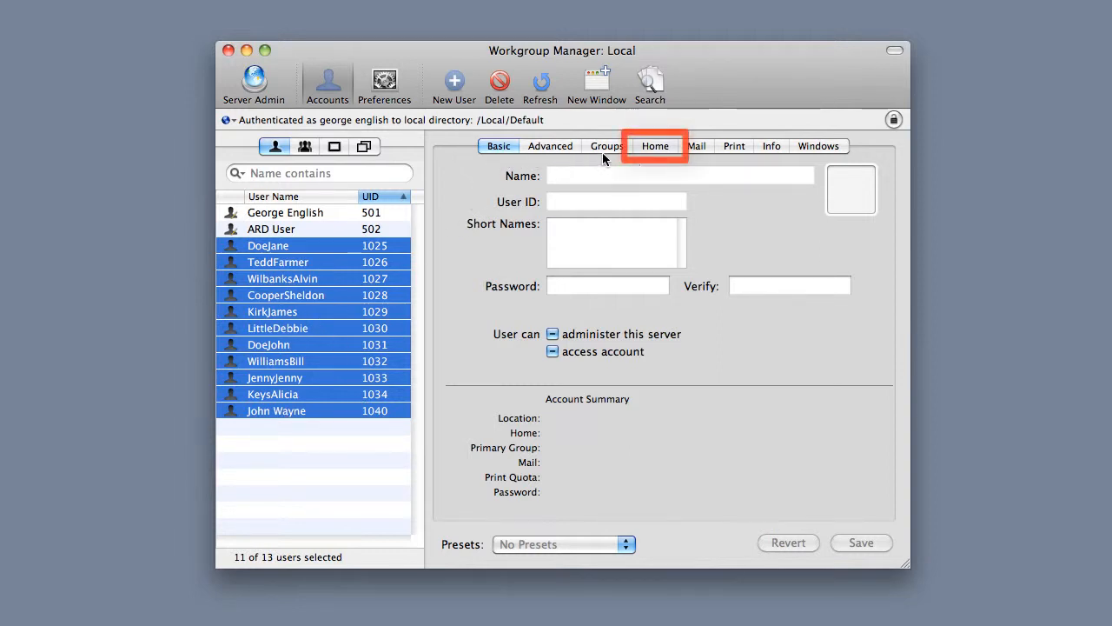
{"action": "left_click", "coordinate": [654, 145]}
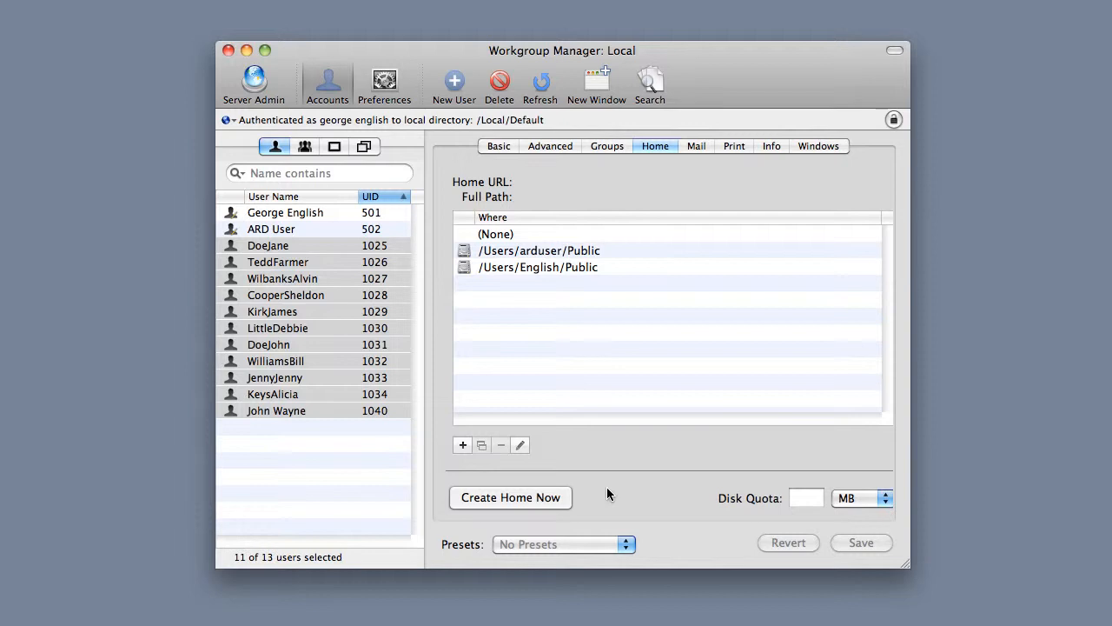
Request home folder creation for the eleven selected students and save the change
{"action": "left_click", "coordinate": [496, 497]}
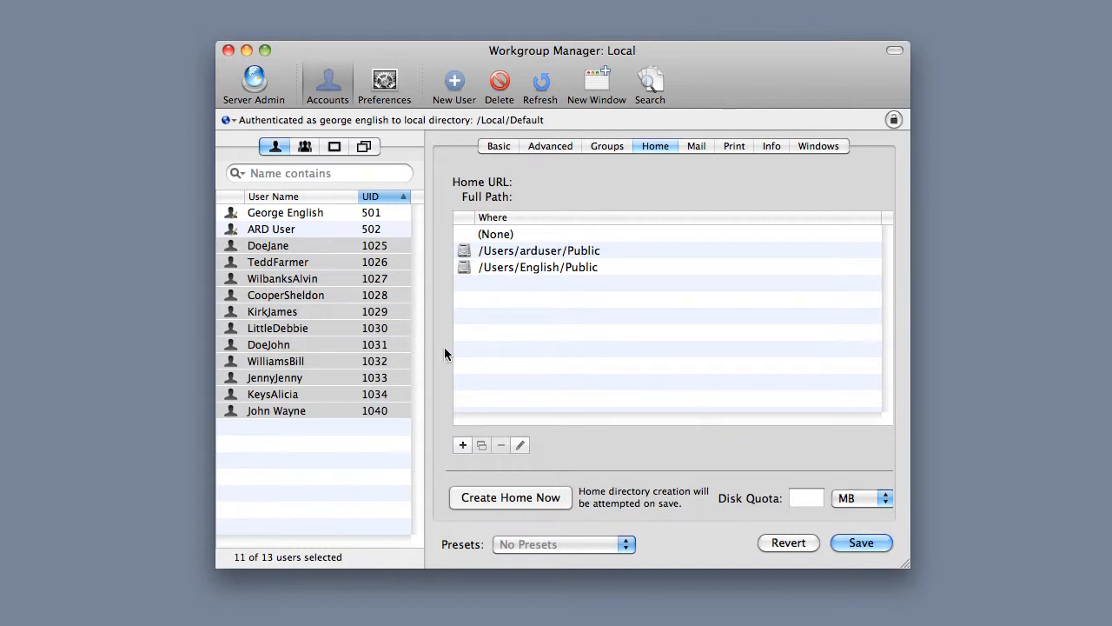
{"action": "left_click", "coordinate": [863, 543]}
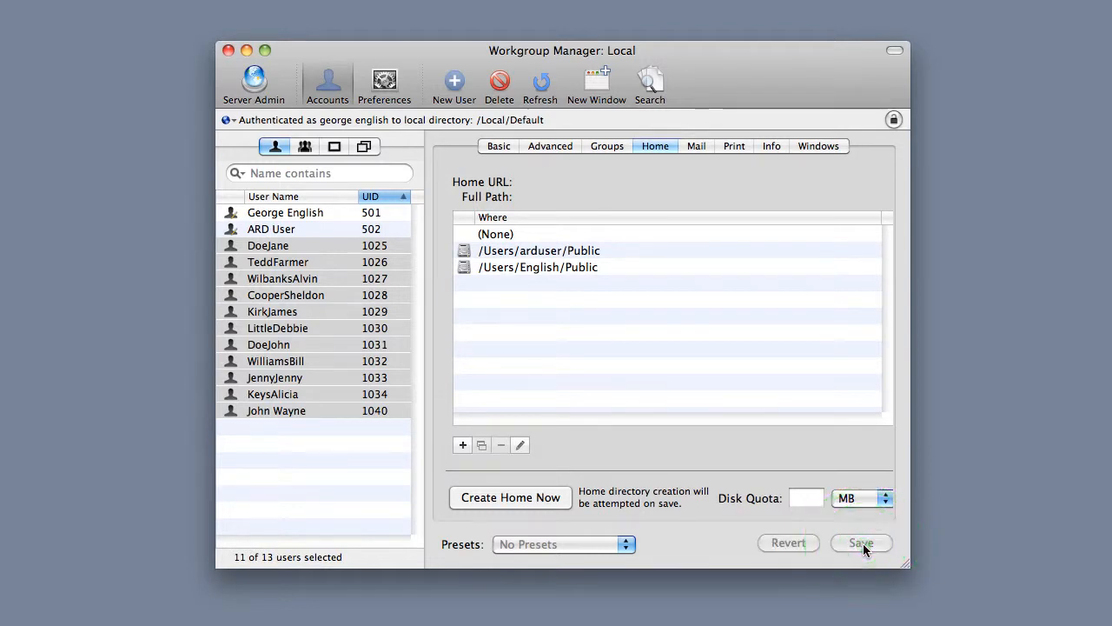